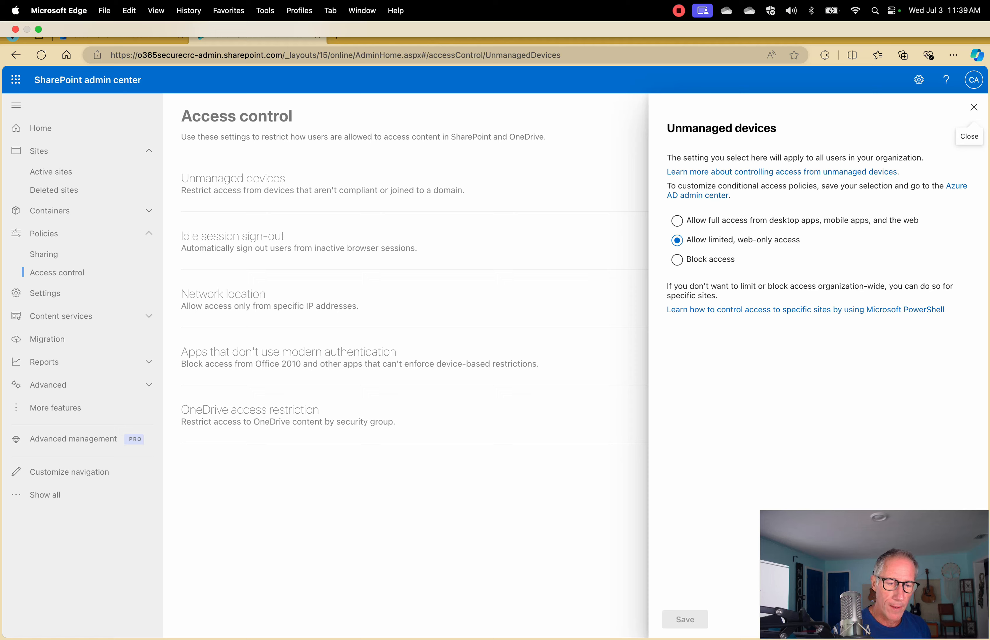
Switch to Terminal, run Get-OwaMailboxPolicy | fl to list every OWA mailbox policy property, and look through the output.
{"action": "mouse_move", "coordinate": [535, 622]}
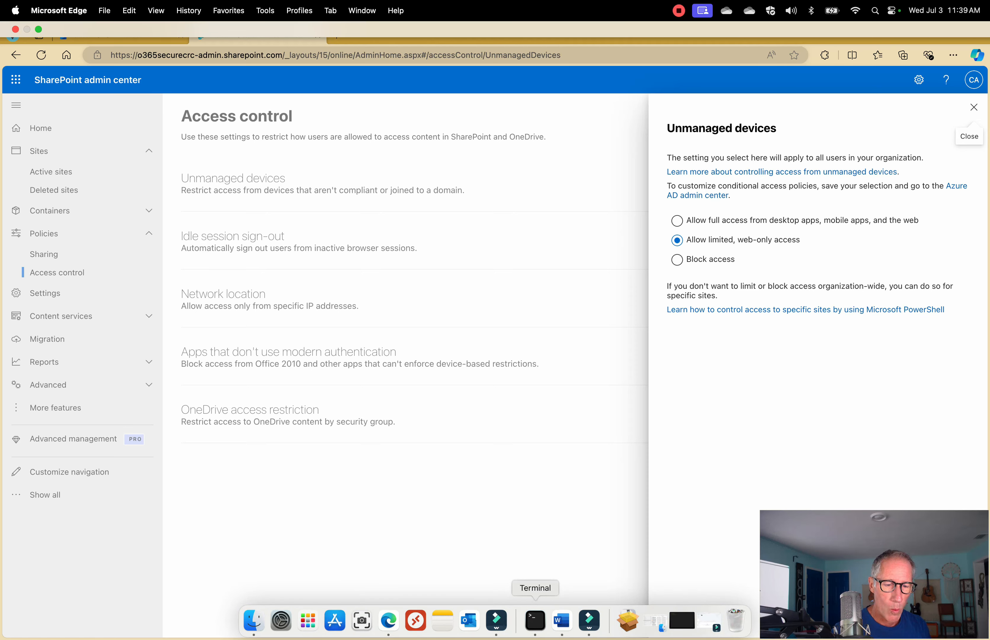
{"action": "left_click", "coordinate": [535, 620]}
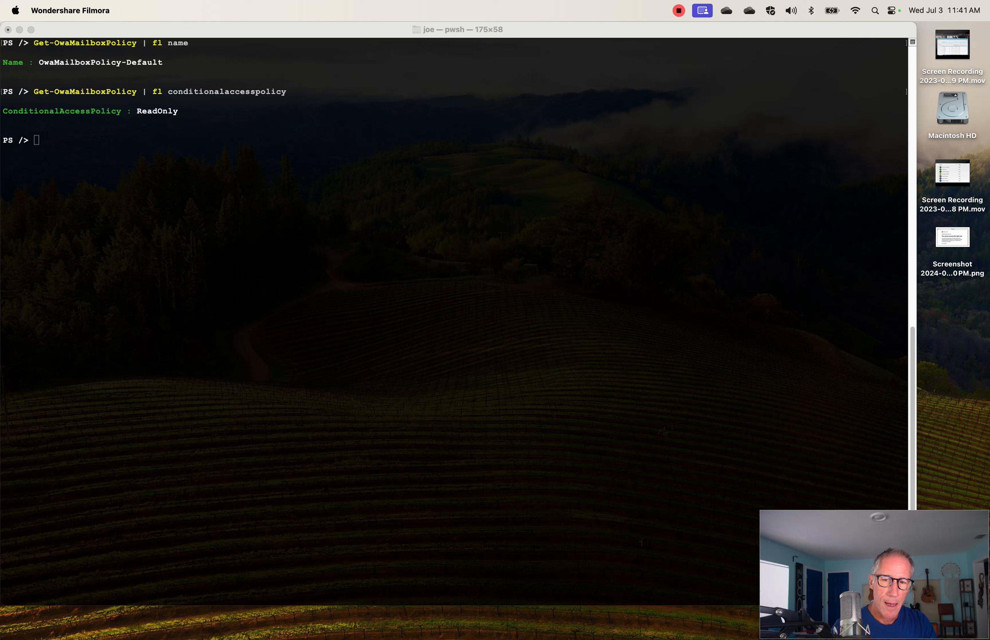
{"action": "key", "text": "super+Tab"}
{"action": "key", "text": "Up"}
{"action": "key", "text": "BackSpace"}
{"action": "key", "text": "BackSpace"}
{"action": "key", "text": "BackSpace"}
{"action": "key", "text": "BackSpace"}
{"action": "key", "text": "BackSpace"}
{"action": "key", "text": "BackSpace"}
{"action": "key", "text": "BackSpace"}
{"action": "key", "text": "BackSpace"}
{"action": "key", "text": "BackSpace"}
{"action": "key", "text": "BackSpace"}
{"action": "key", "text": "BackSpace"}
{"action": "key", "text": "BackSpace"}
{"action": "key", "text": "BackSpace"}
{"action": "key", "text": "BackSpace"}
{"action": "key", "text": "BackSpace"}
{"action": "key", "text": "BackSpace"}
{"action": "key", "text": "BackSpace"}
{"action": "key", "text": "BackSpace"}
{"action": "key", "text": "BackSpace"}
{"action": "key", "text": "BackSpace"}
{"action": "key", "text": "BackSpace"}
{"action": "key", "text": "BackSpace"}
{"action": "key", "text": "BackSpace"}
{"action": "key", "text": "BackSpace"}
{"action": "key", "text": "Return"}
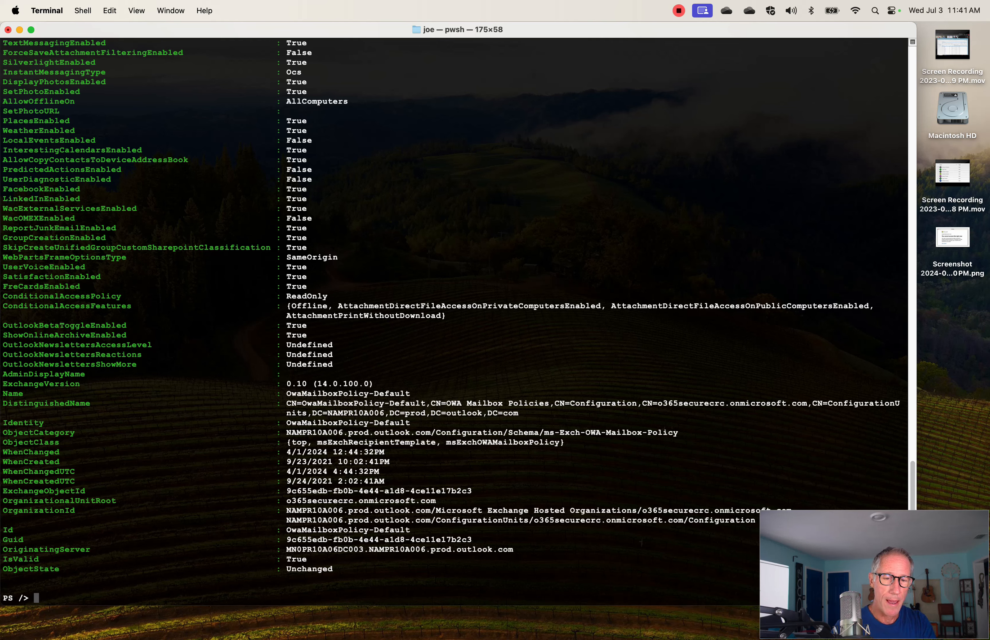
{"action": "scroll", "coordinate": [453, 316], "scroll_direction": "up", "scroll_amount": 20}
{"action": "scroll", "coordinate": [453, 316], "scroll_direction": "up", "scroll_amount": 15}
{"action": "scroll", "coordinate": [453, 316], "scroll_direction": "down", "scroll_amount": 8}
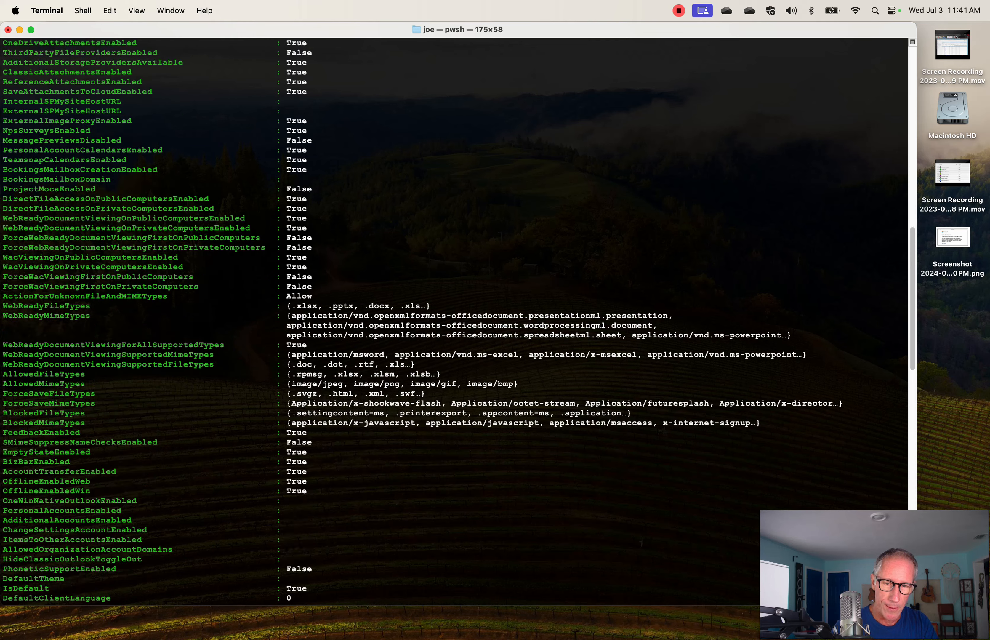
{"action": "scroll", "coordinate": [453, 316], "scroll_direction": "down", "scroll_amount": 3}
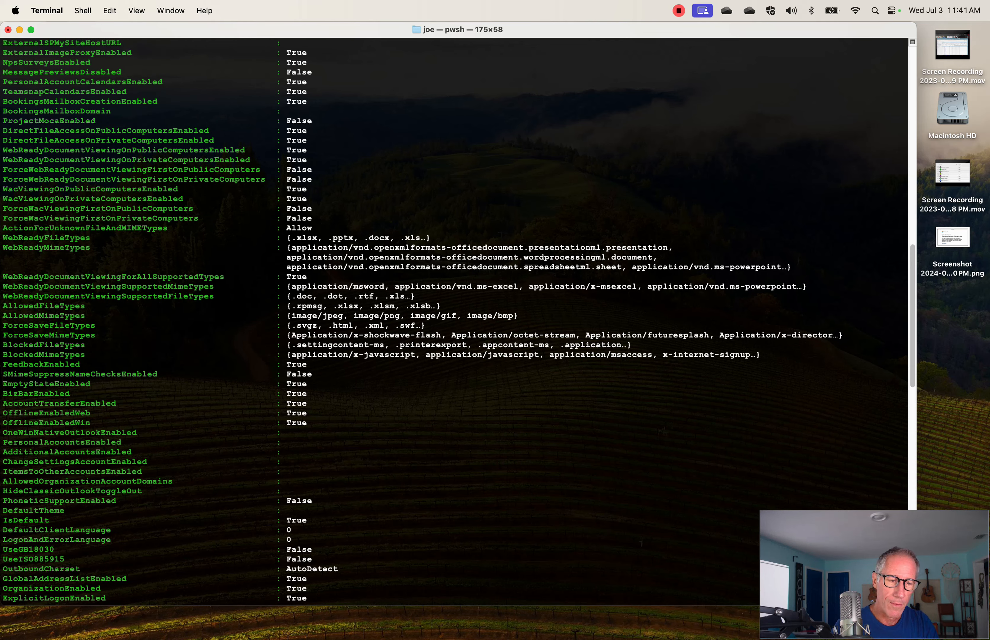
{"action": "scroll", "coordinate": [454, 316], "scroll_direction": "down", "scroll_amount": 10}
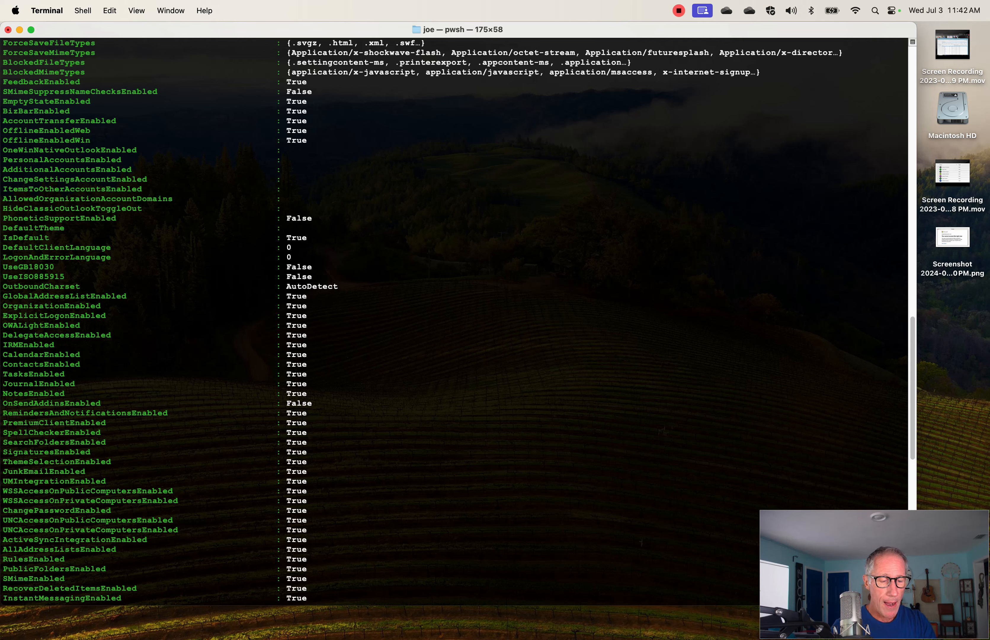
Query only the conditional access setting by running Get-OwaMailboxPolicy | fl conditionalaccesspolicy.
{"action": "key", "text": "Up"}
{"action": "type", "text": "conditionalaccesspolicy"}
{"action": "key", "text": "Return"}
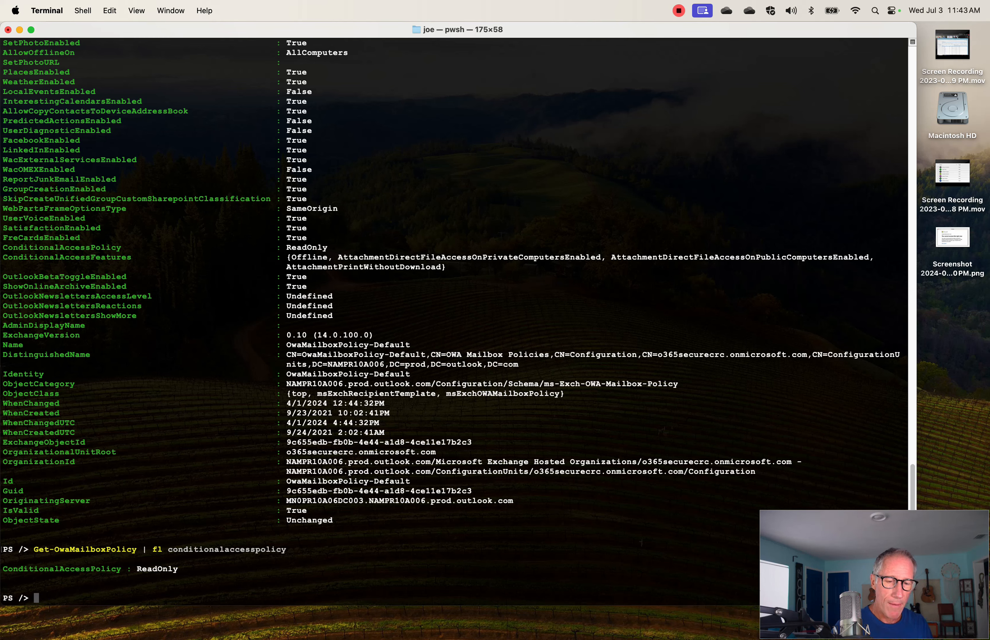
Switch back to Microsoft Edge and close the SharePoint Unmanaged devices settings without changing them.
{"action": "mouse_move", "coordinate": [429, 638]}
{"action": "left_click", "coordinate": [402, 620]}
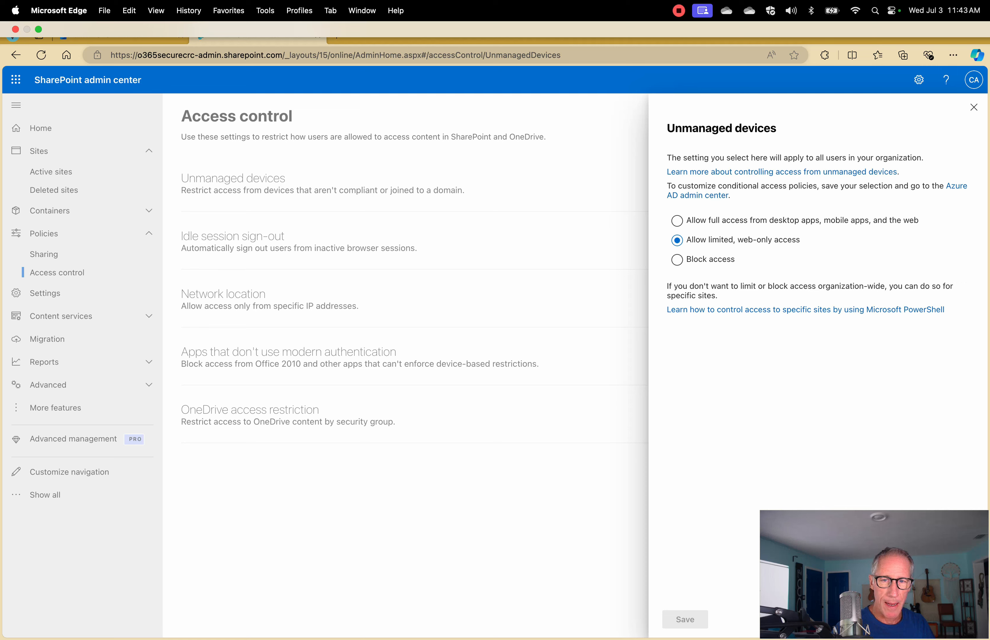
{"action": "left_click", "coordinate": [974, 107]}
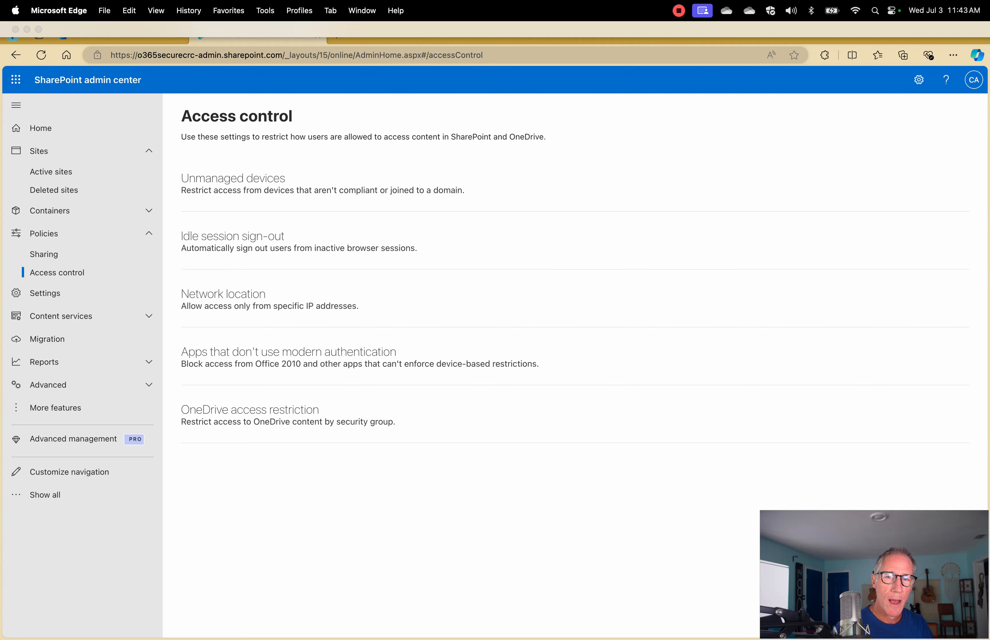
Go to the Microsoft Entra admin center, show the Conditional Access policies, and filter the list by "mam-mac".
{"action": "left_click", "coordinate": [38, 29]}
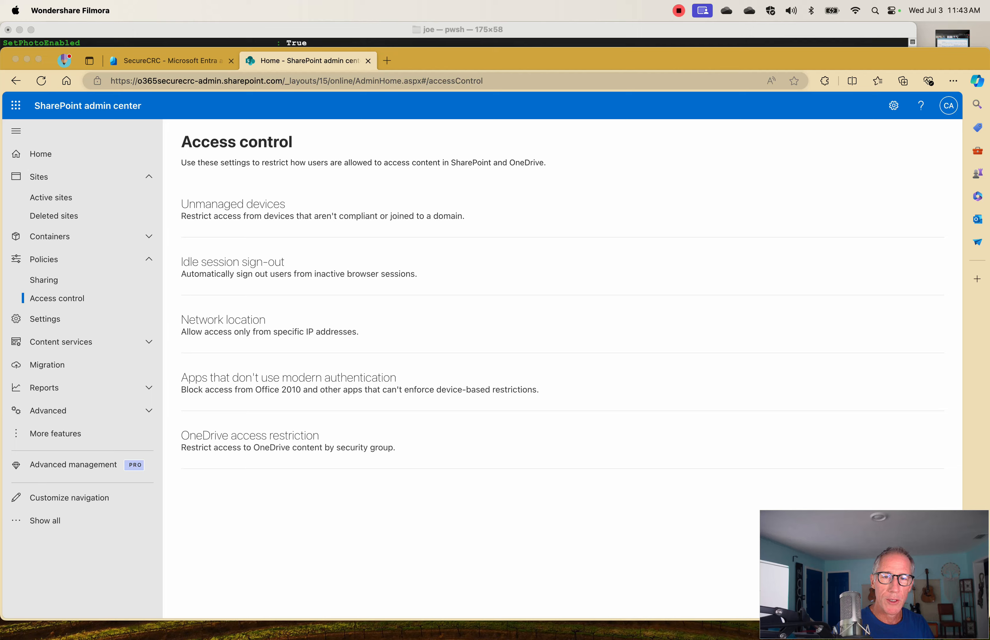
{"action": "left_click", "coordinate": [173, 61]}
{"action": "double_click", "coordinate": [520, 60]}
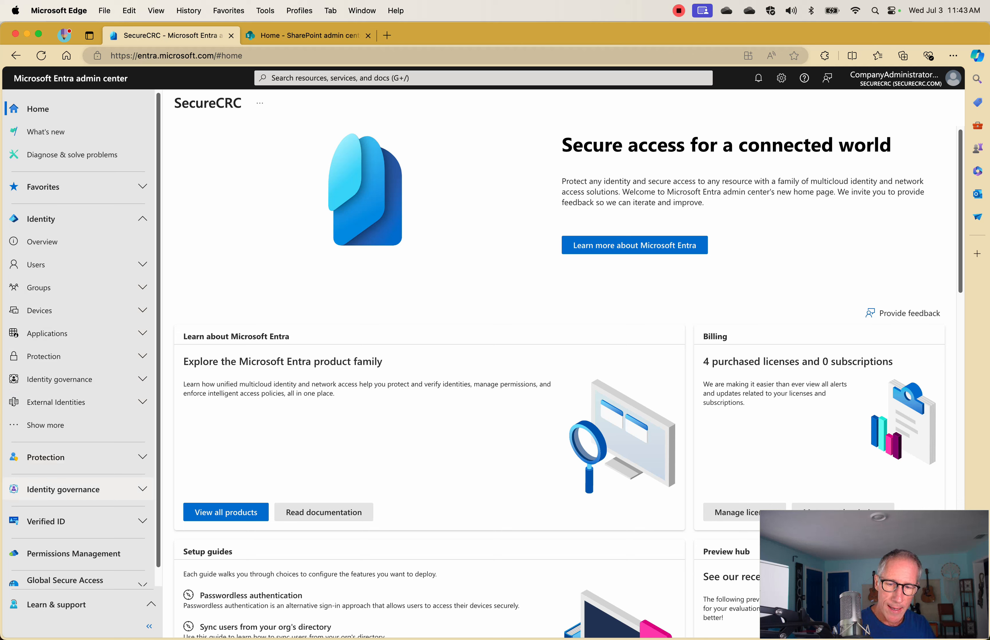
{"action": "left_click", "coordinate": [46, 457]}
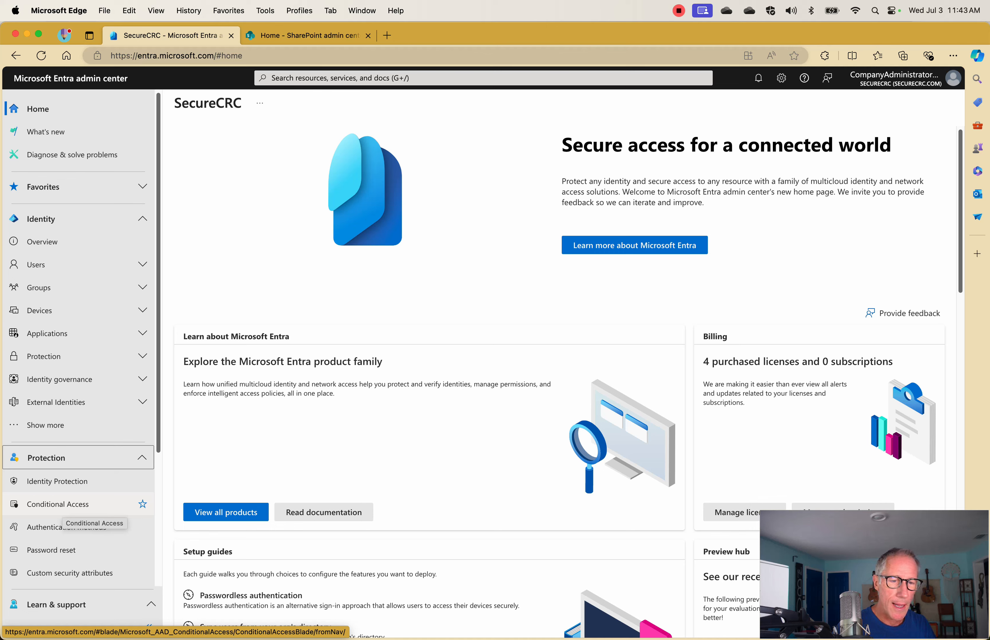
{"action": "left_click", "coordinate": [58, 504]}
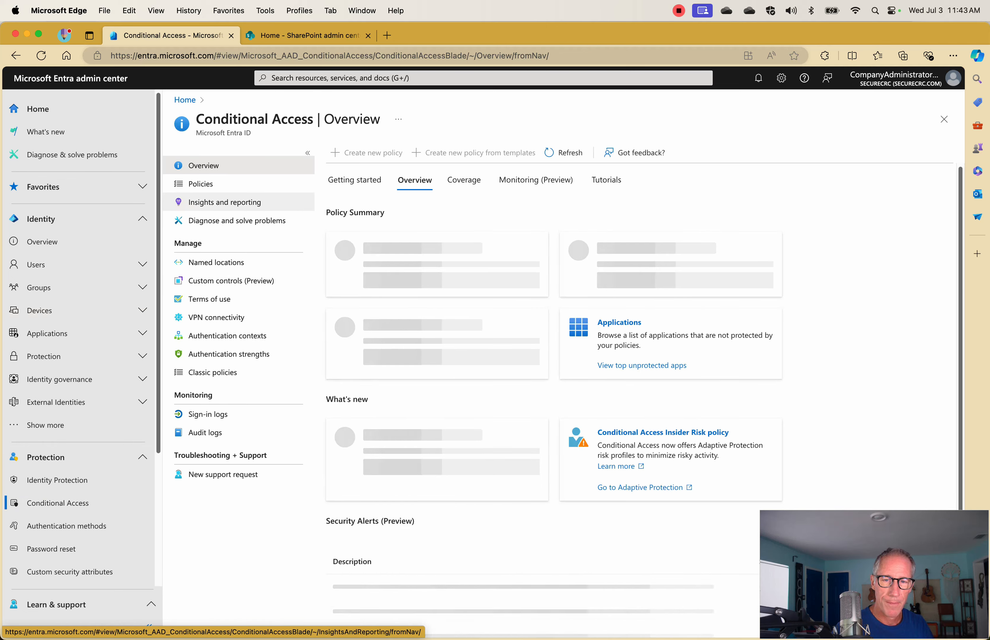
{"action": "left_click", "coordinate": [201, 184]}
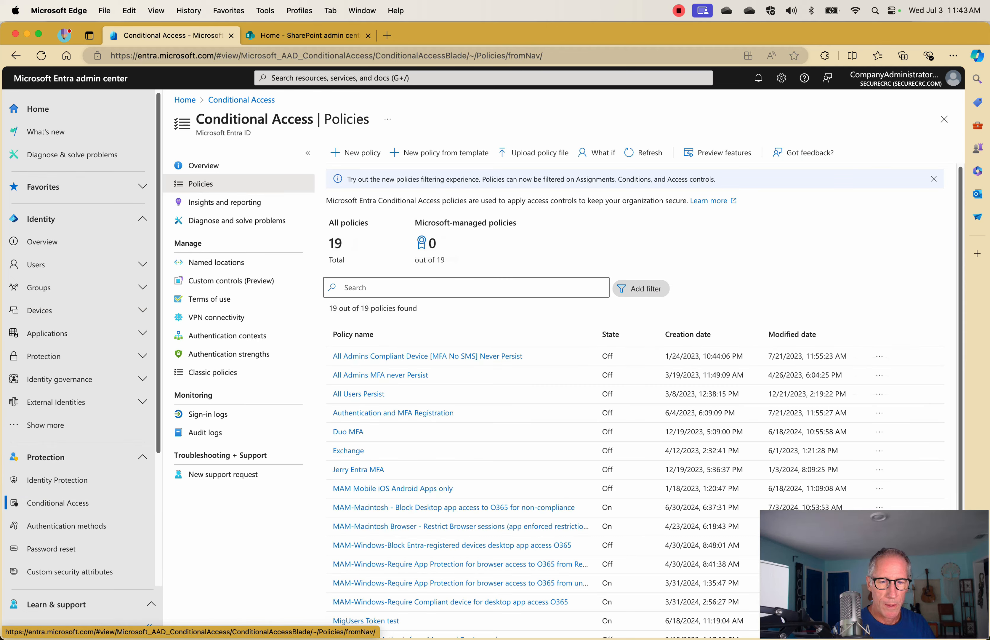
{"action": "type", "text": "mam-mac"}
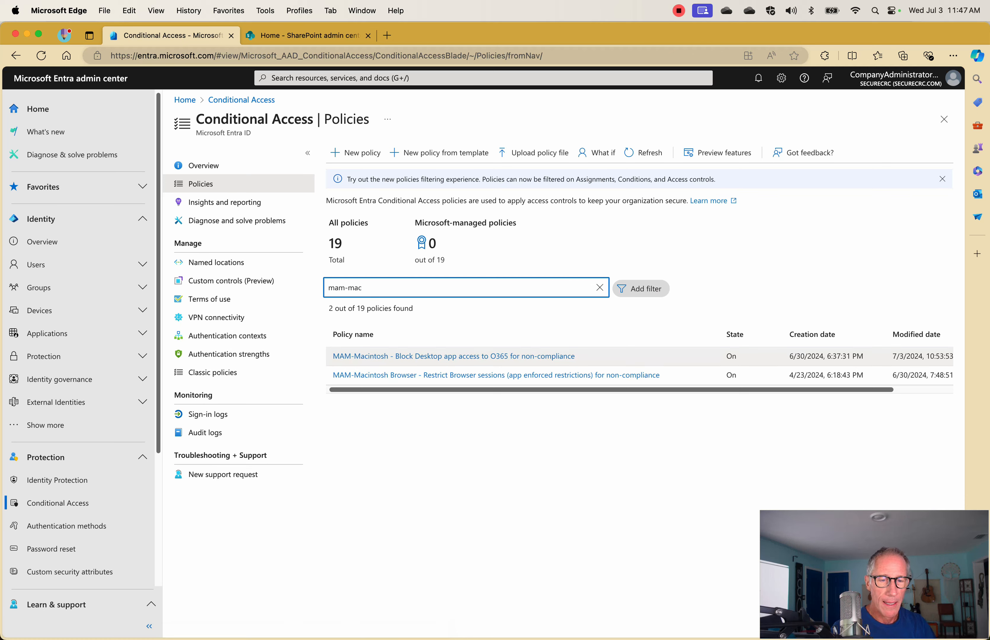
Open the policy "MAM-Macintosh - Block Desktop app access to O365 for non-compliance" and review its target resources and device platforms condition.
{"action": "left_click", "coordinate": [454, 356]}
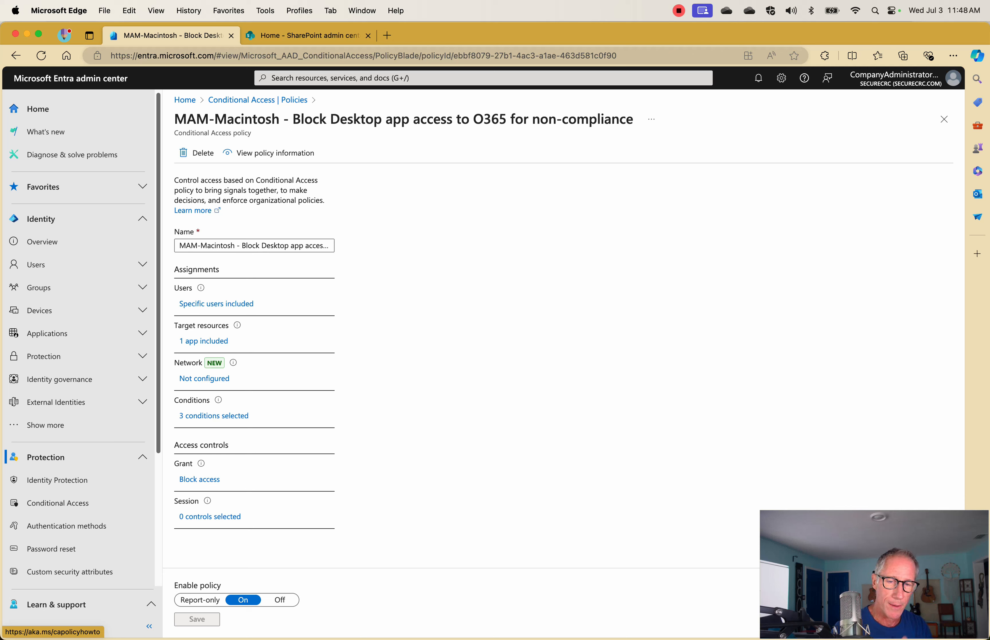
{"action": "left_click", "coordinate": [203, 341]}
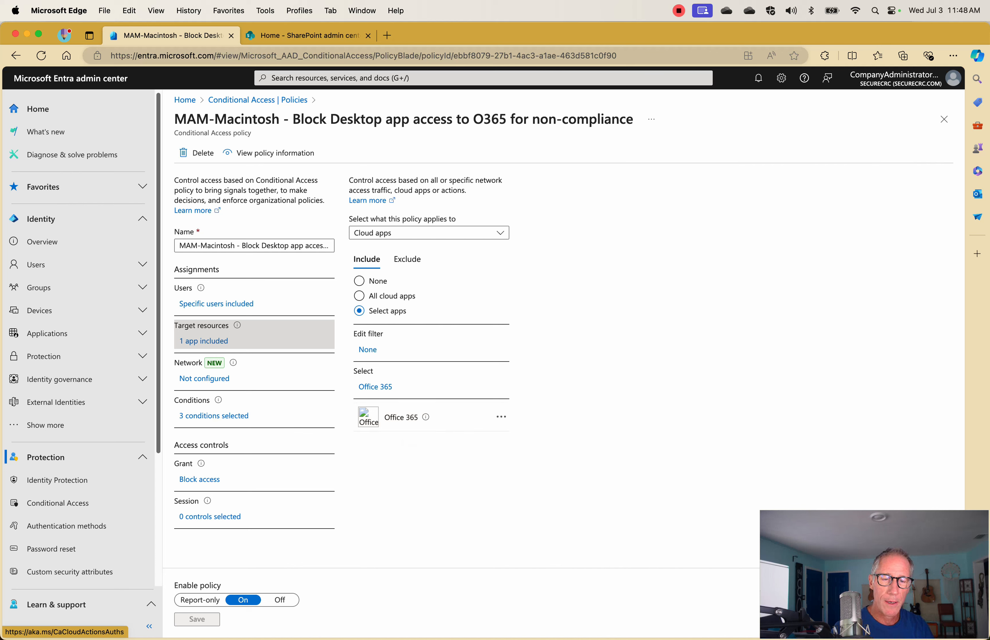
{"action": "left_click", "coordinate": [214, 416]}
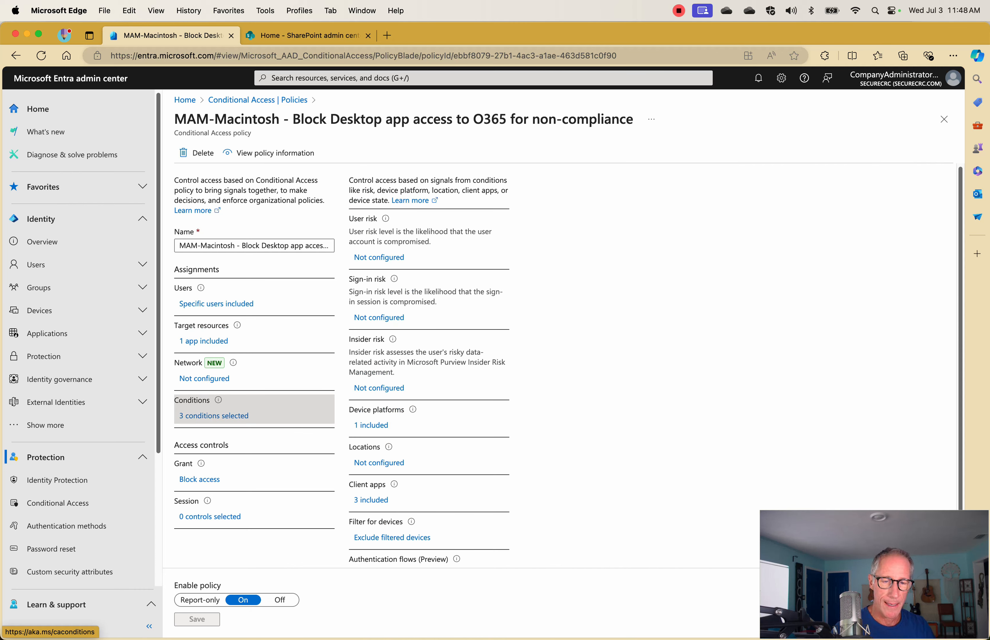
{"action": "left_click", "coordinate": [371, 425]}
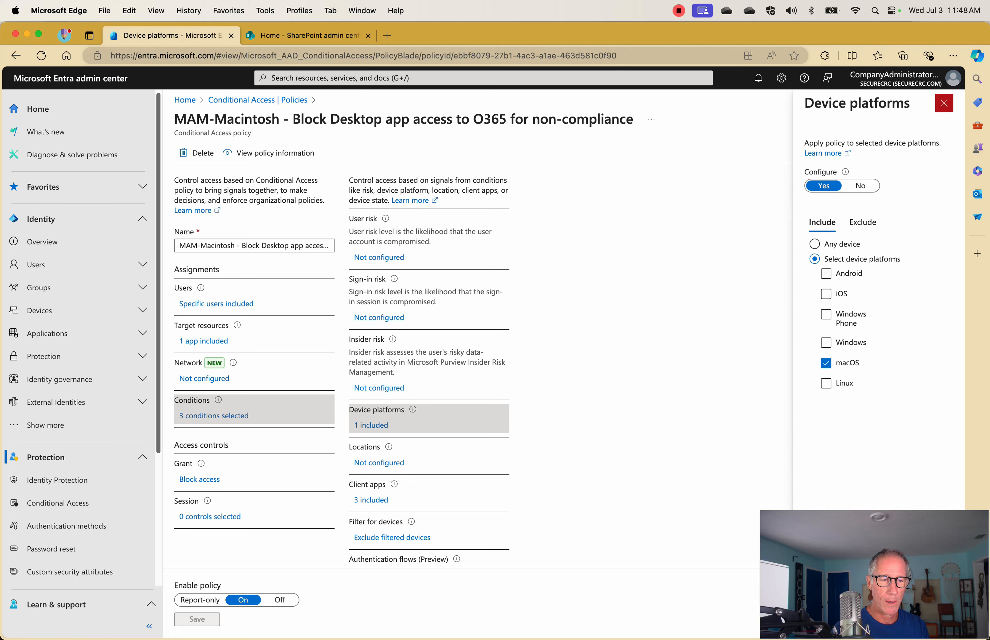
{"action": "left_click", "coordinate": [944, 103]}
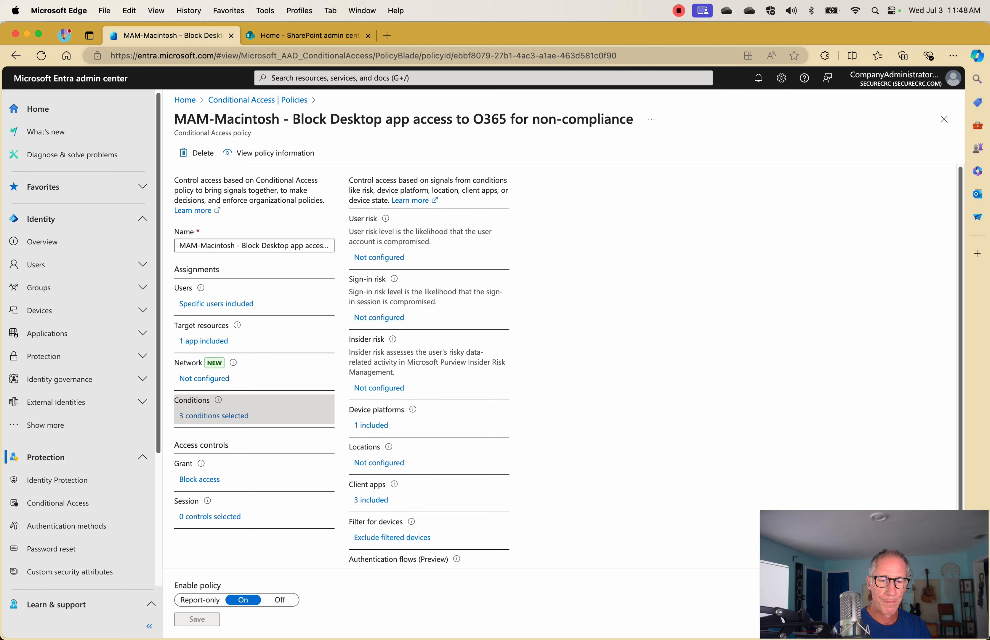
Review the client apps and filter for devices conditions of the Macintosh desktop app blocking policy.
{"action": "left_click", "coordinate": [370, 499]}
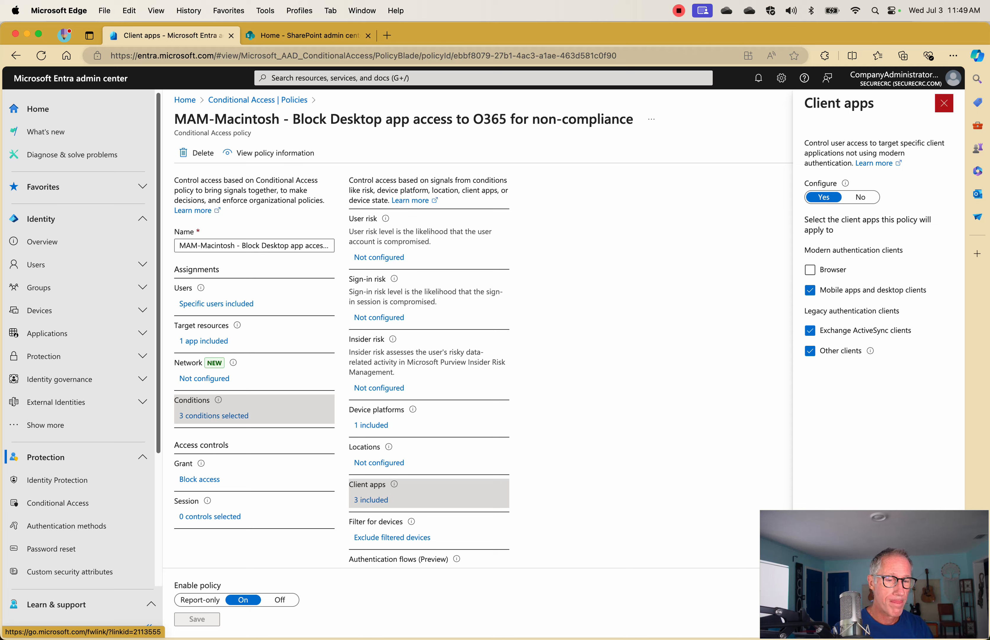
{"action": "left_click", "coordinate": [944, 103]}
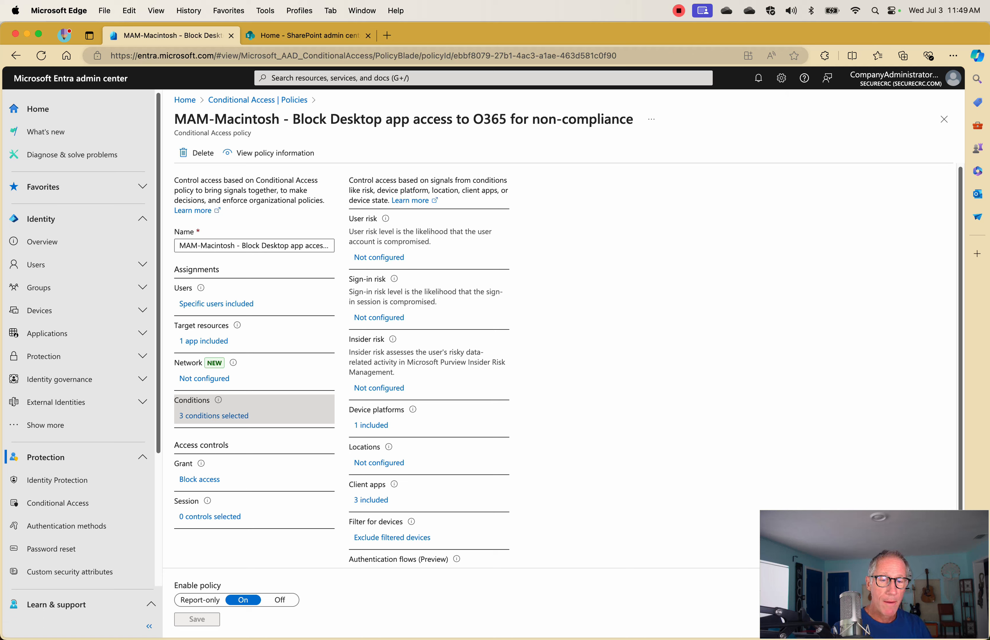
{"action": "left_click", "coordinate": [392, 537]}
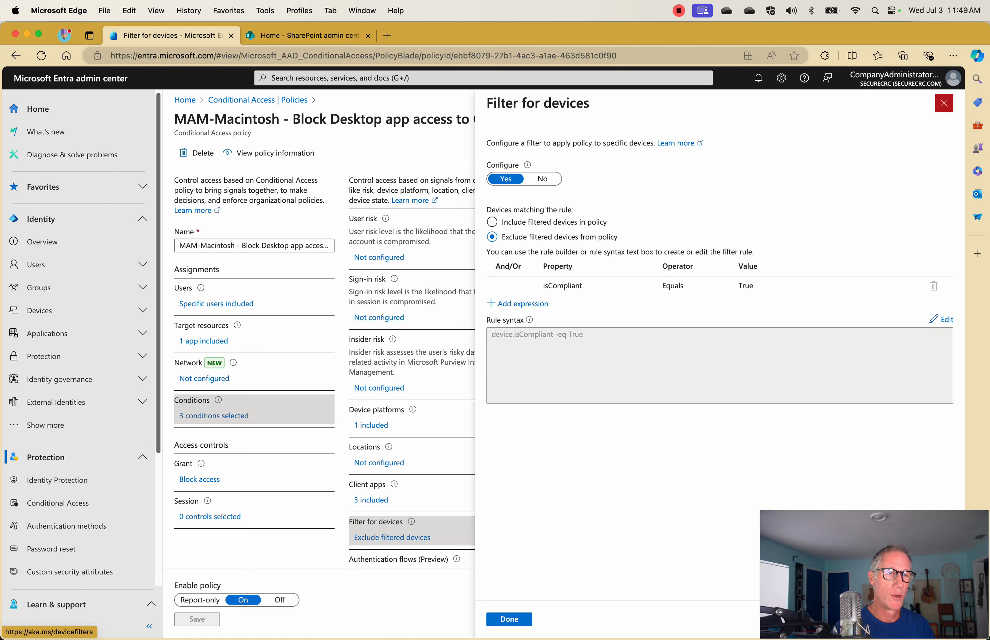
{"action": "left_click", "coordinate": [944, 104]}
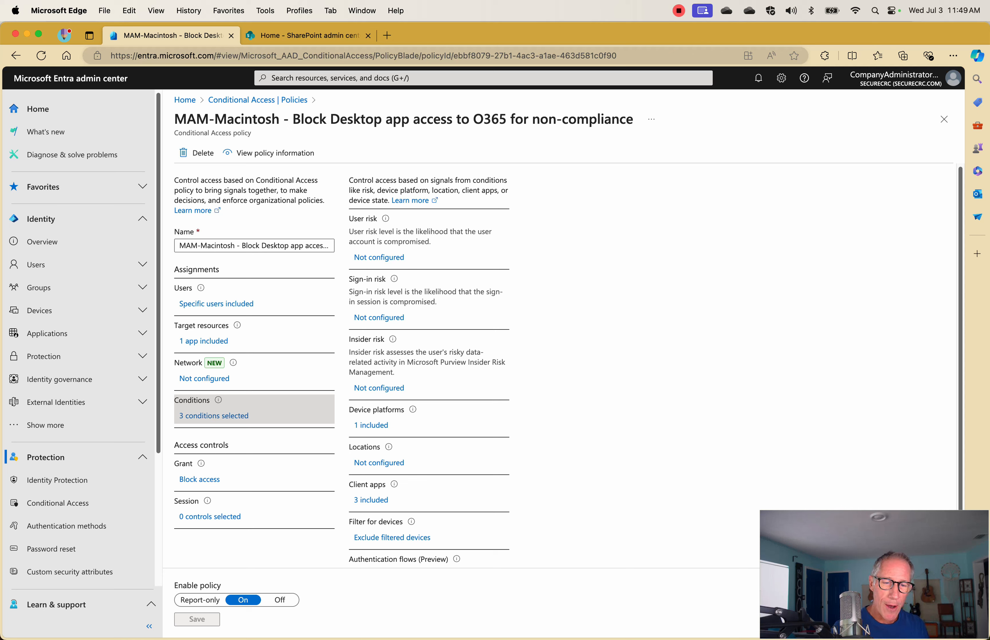
{"action": "scroll", "coordinate": [341, 367], "scroll_direction": "down", "scroll_amount": 2}
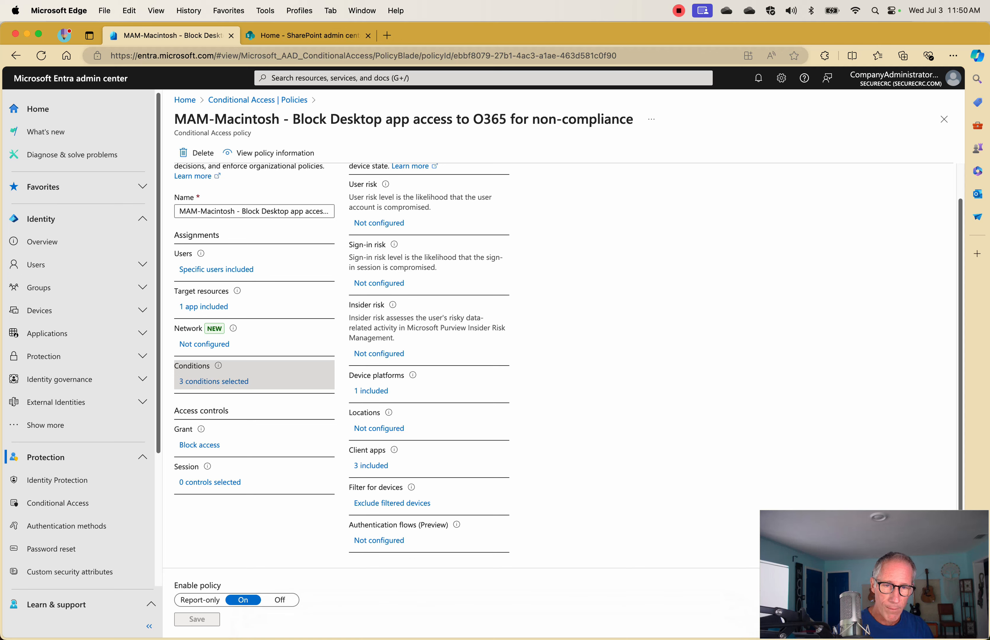
Open the "MAM-Macintosh Browser - Restrict Browser sessions" policy from the policies list and review its target resources and device platforms.
{"action": "left_click", "coordinate": [258, 100]}
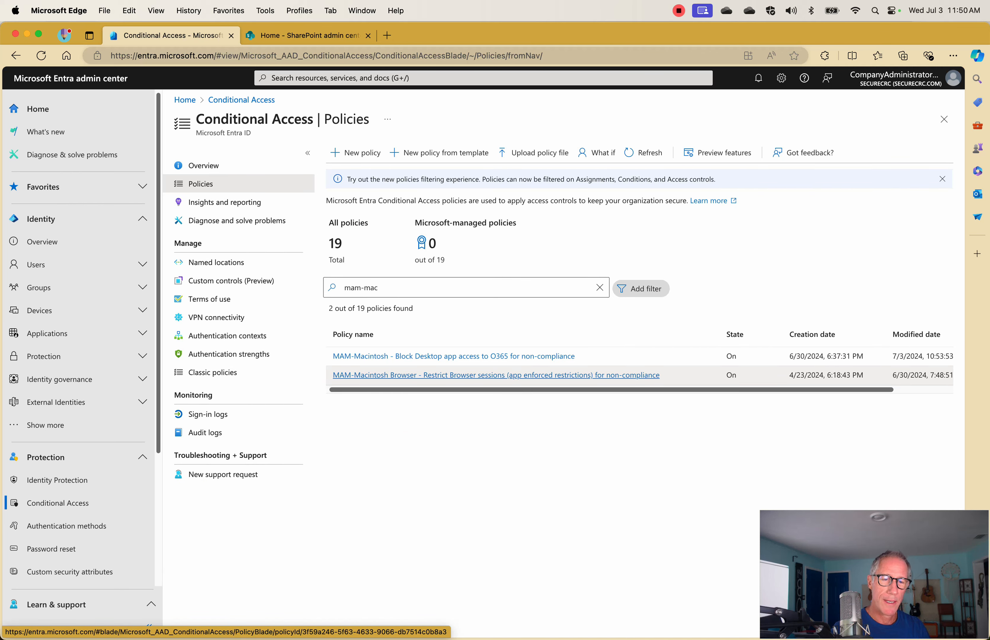
{"action": "left_click", "coordinate": [541, 375]}
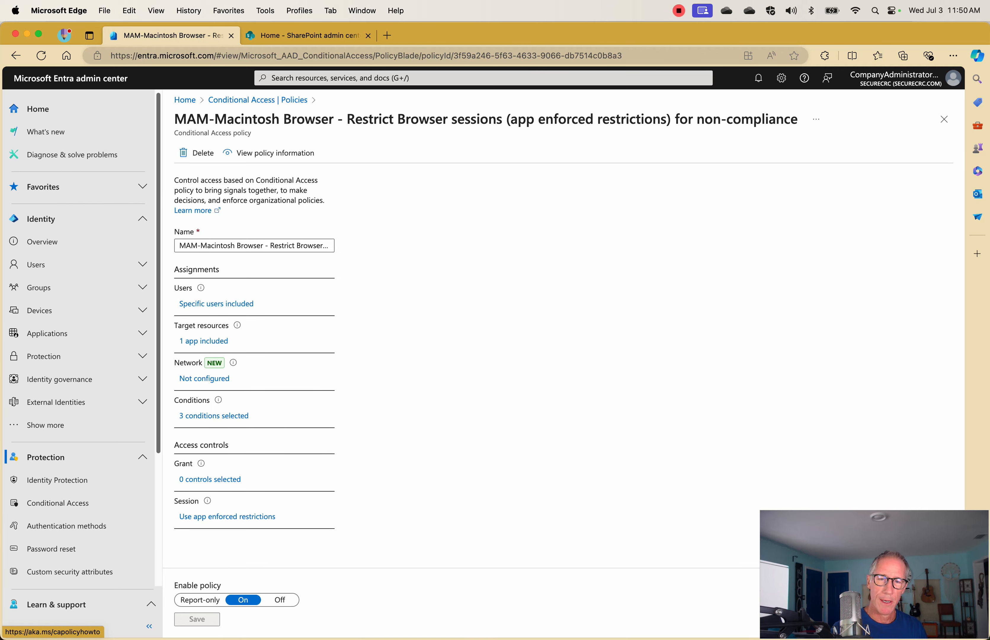
{"action": "left_click", "coordinate": [203, 341]}
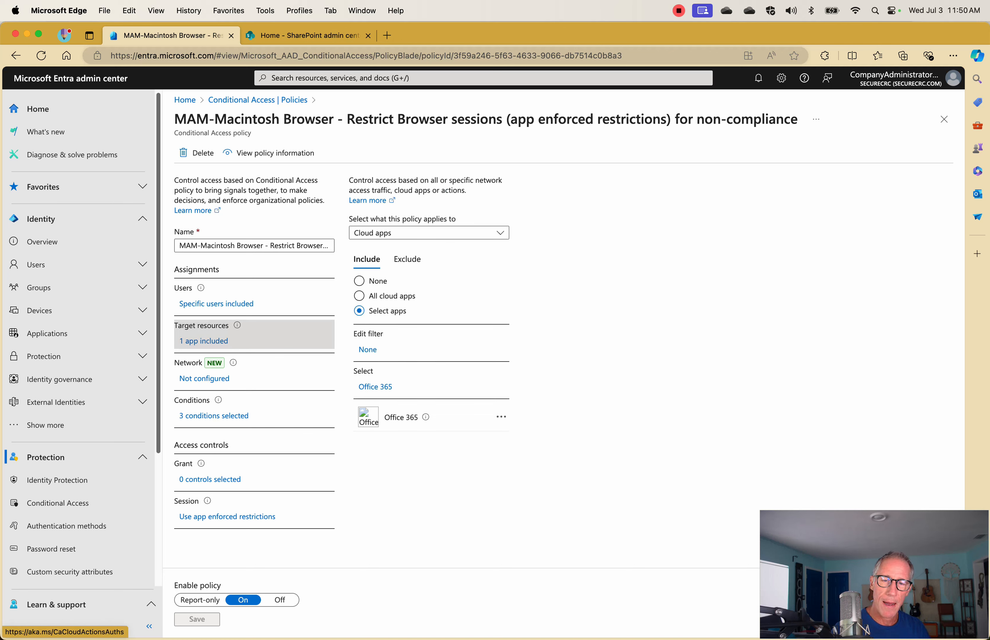
{"action": "left_click", "coordinate": [214, 415]}
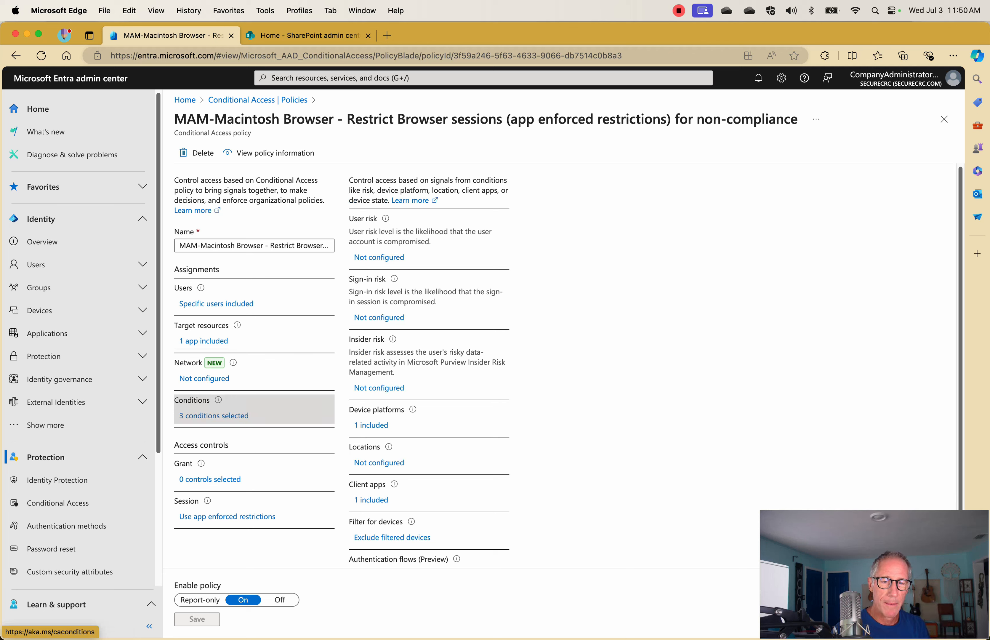
{"action": "left_click", "coordinate": [371, 425]}
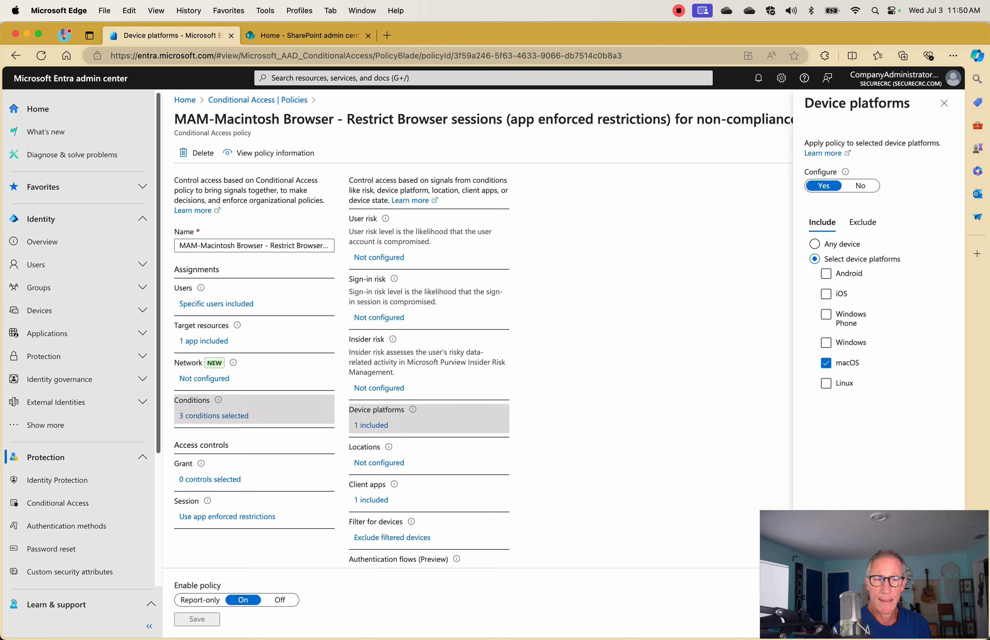
Review the browser restriction policy's client apps condition, device filter rule, and session access controls.
{"action": "left_click", "coordinate": [370, 500]}
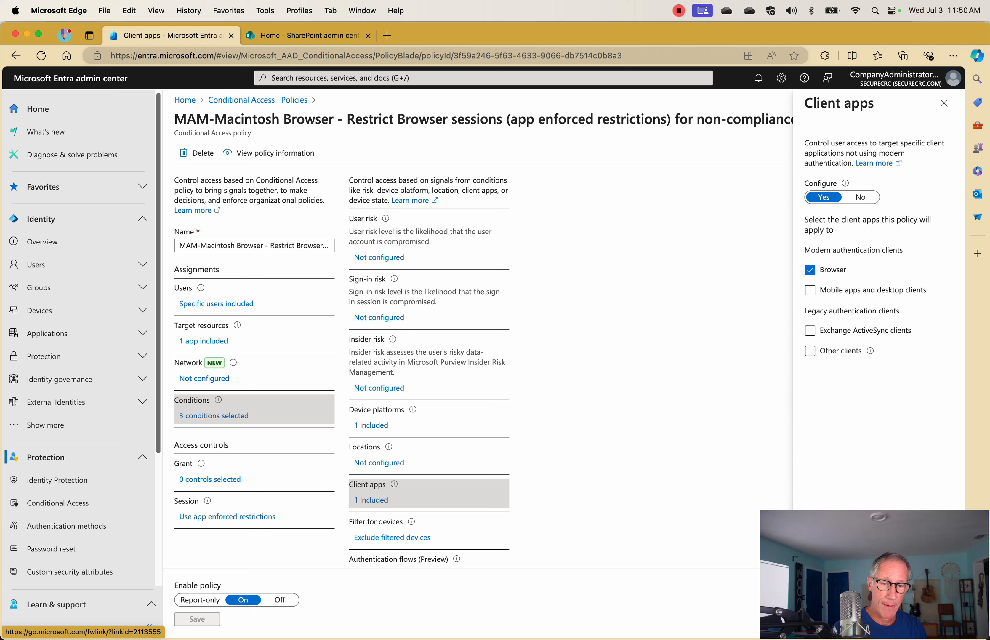
{"action": "left_click", "coordinate": [391, 537]}
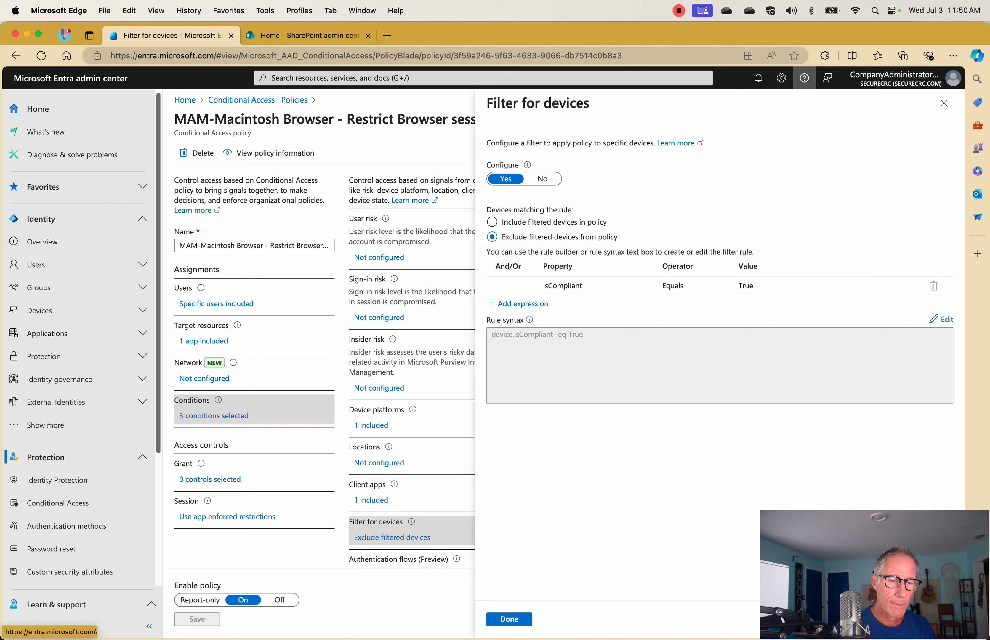
{"action": "left_click", "coordinate": [509, 620]}
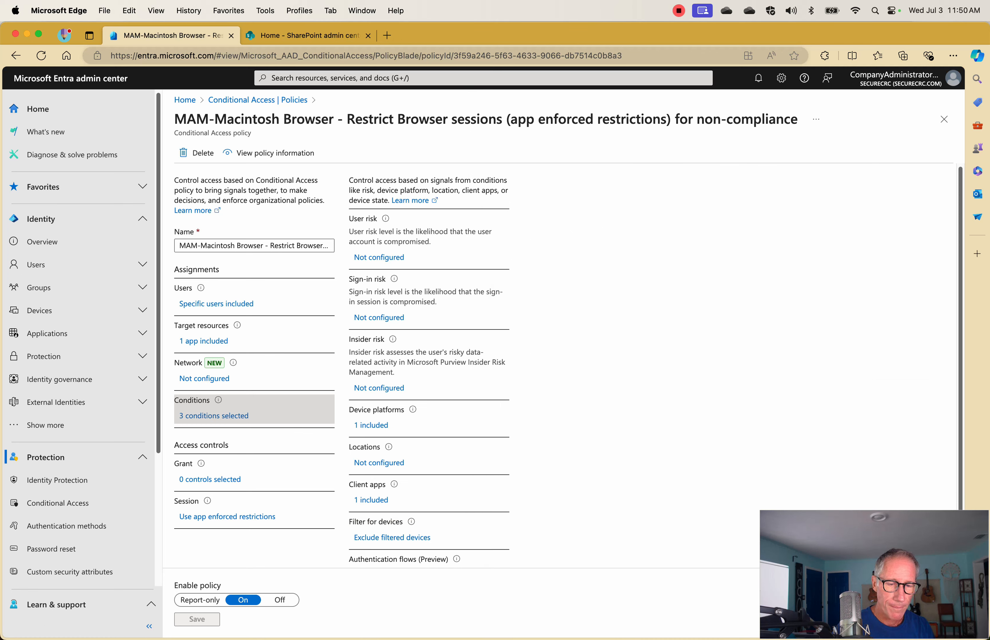
{"action": "scroll", "coordinate": [412, 183], "scroll_direction": "down", "scroll_amount": 2}
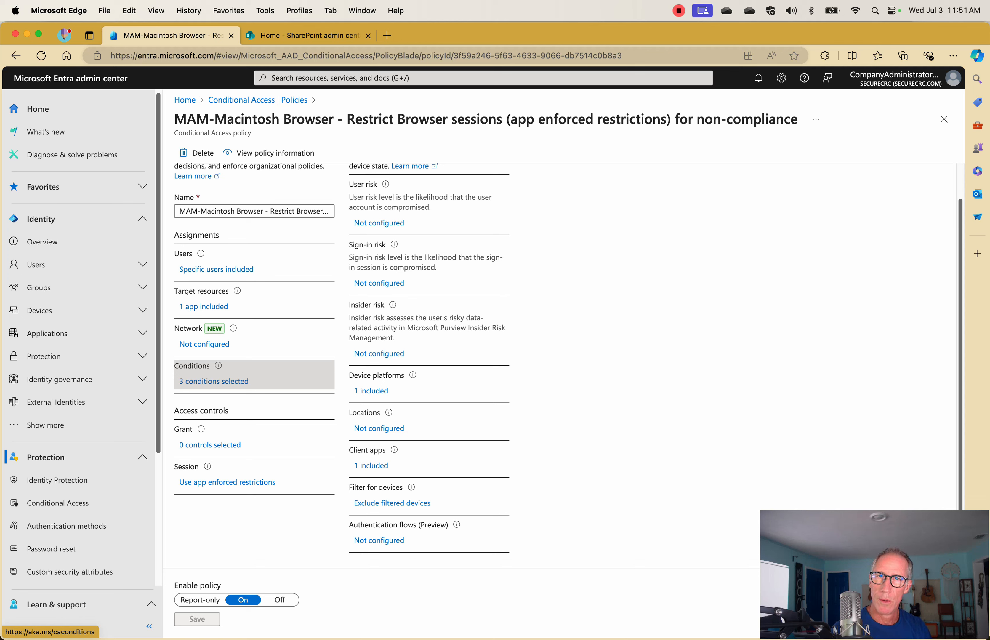
{"action": "left_click", "coordinate": [227, 482]}
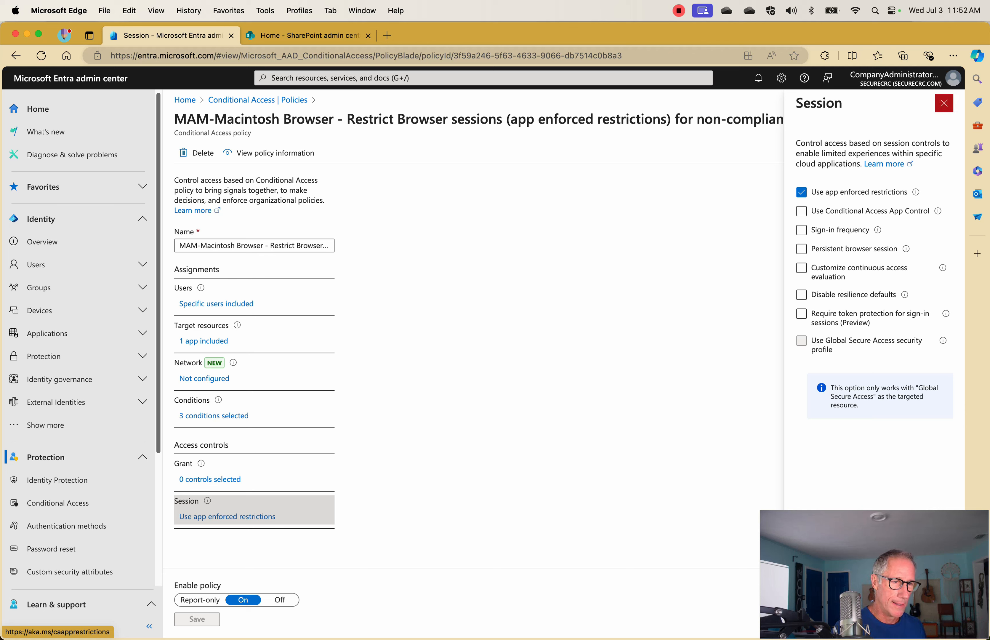
Close the session controls, switch to the MigUser2 mailbox window, and preview BudgeReport.docx from the message "Take a look at this report".
{"action": "left_click", "coordinate": [944, 103]}
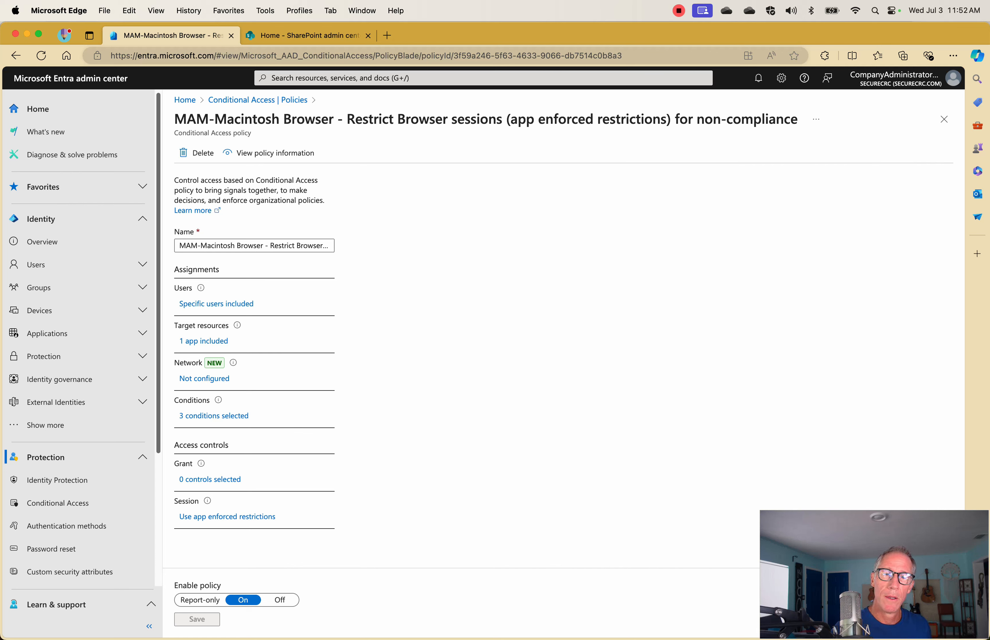
{"action": "left_click", "coordinate": [362, 11]}
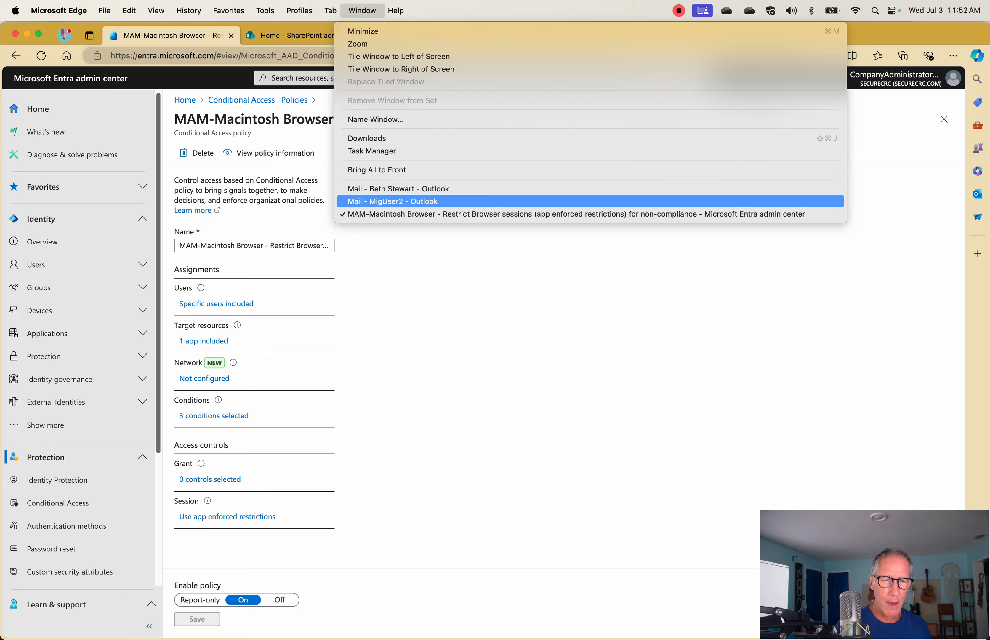
{"action": "left_click", "coordinate": [393, 202]}
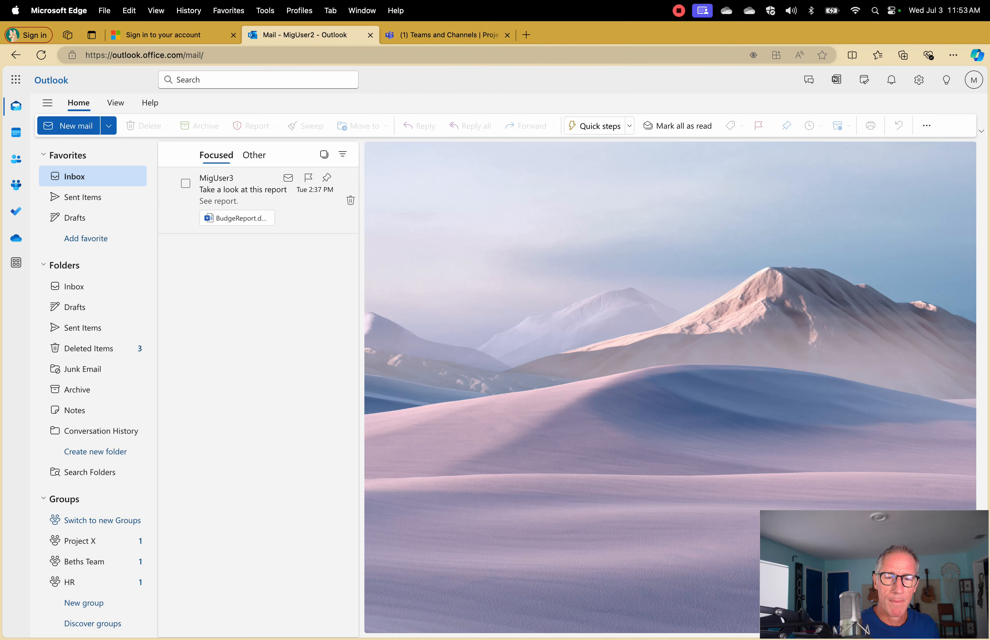
{"action": "left_click", "coordinate": [243, 195]}
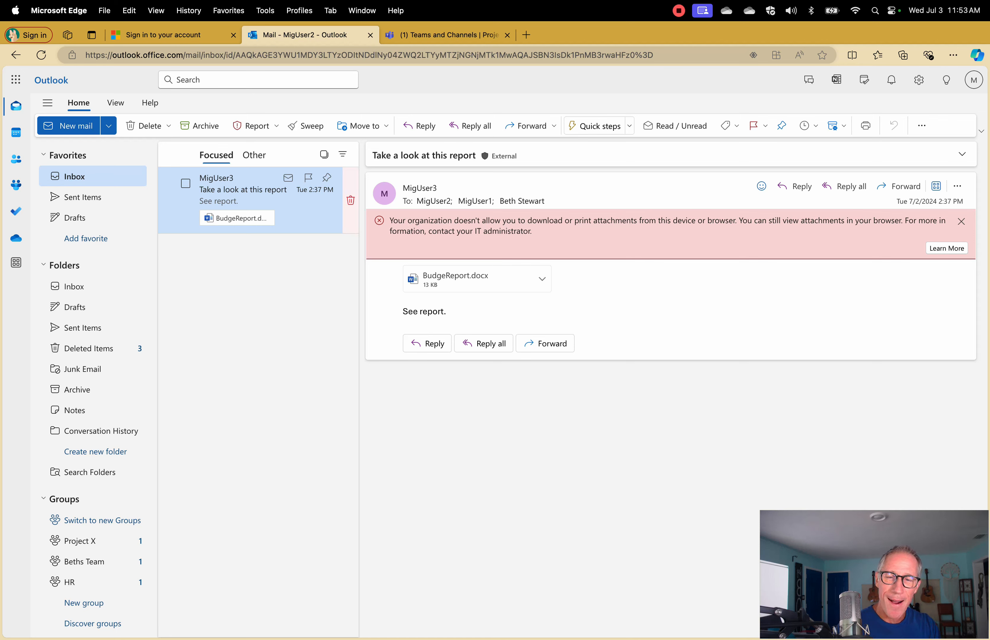
{"action": "left_click", "coordinate": [237, 218]}
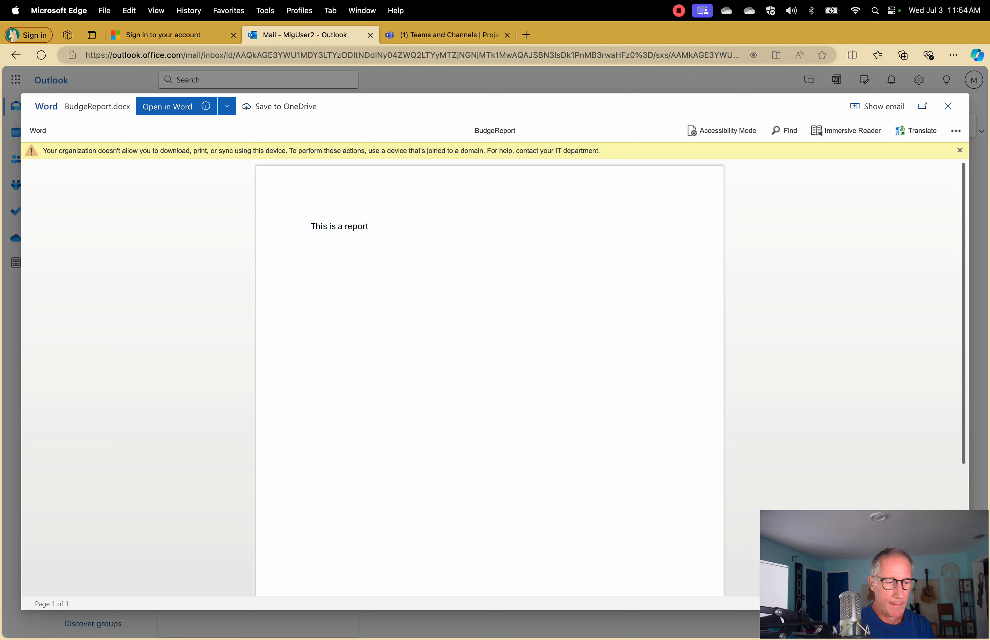
Copy all the text of the previewed BudgeReport document and paste it into the blank document in Microsoft Word.
{"action": "key", "text": "super+a"}
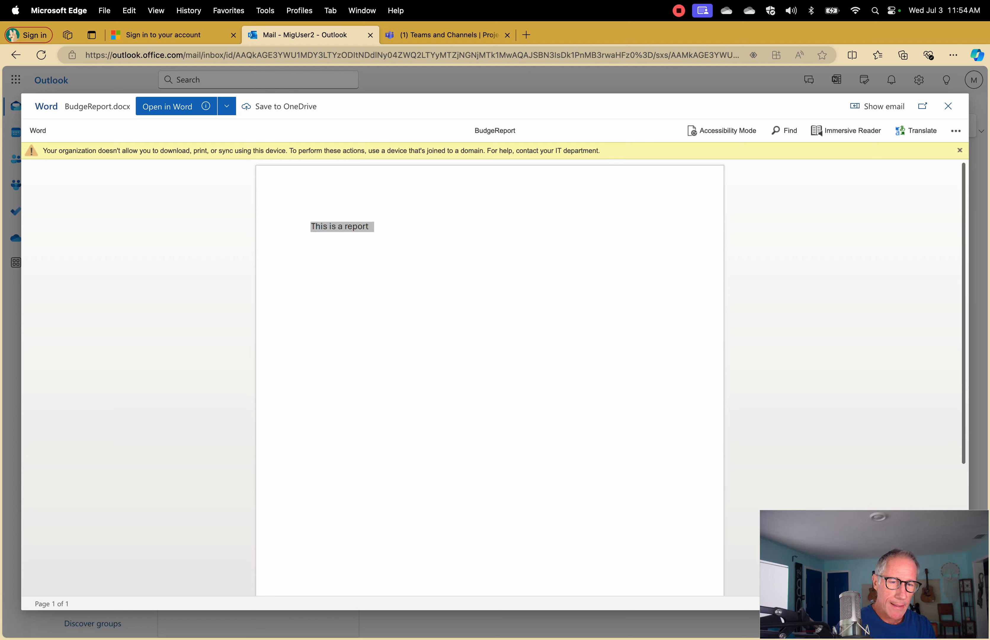
{"action": "right_click", "coordinate": [364, 229]}
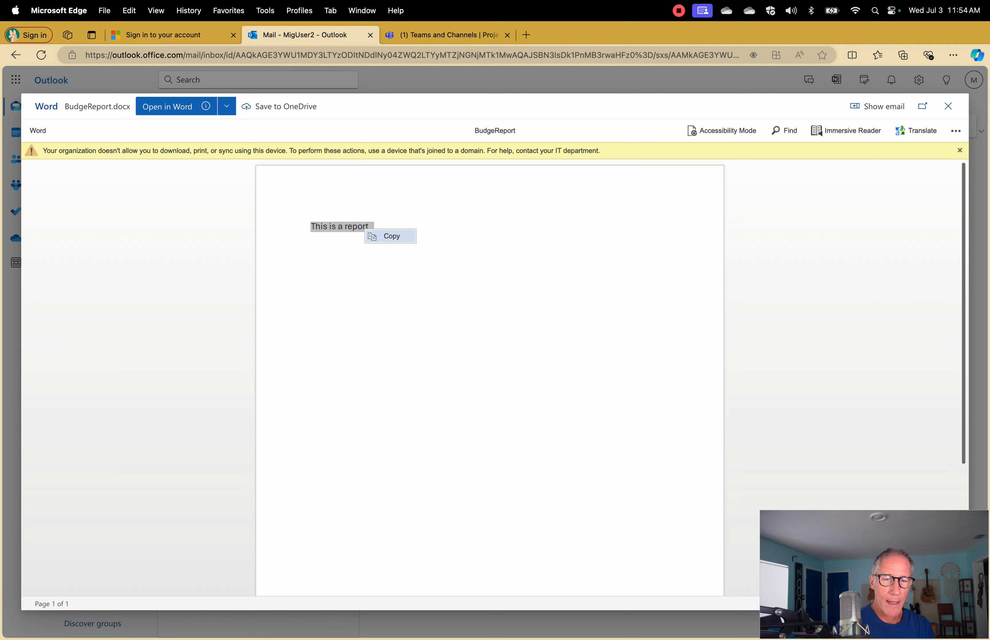
{"action": "left_click", "coordinate": [391, 236]}
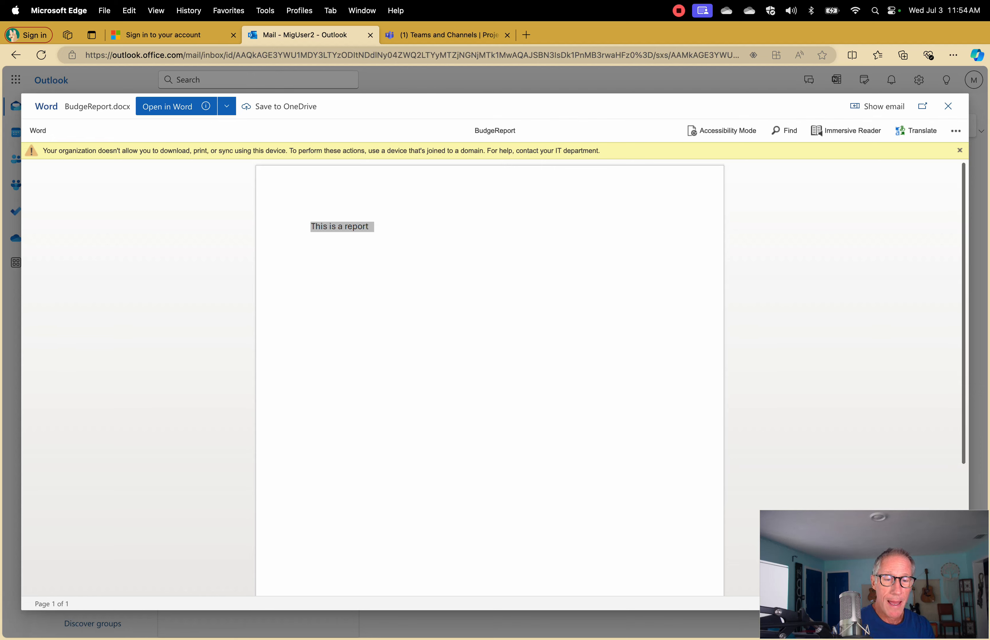
{"action": "mouse_move", "coordinate": [429, 620]}
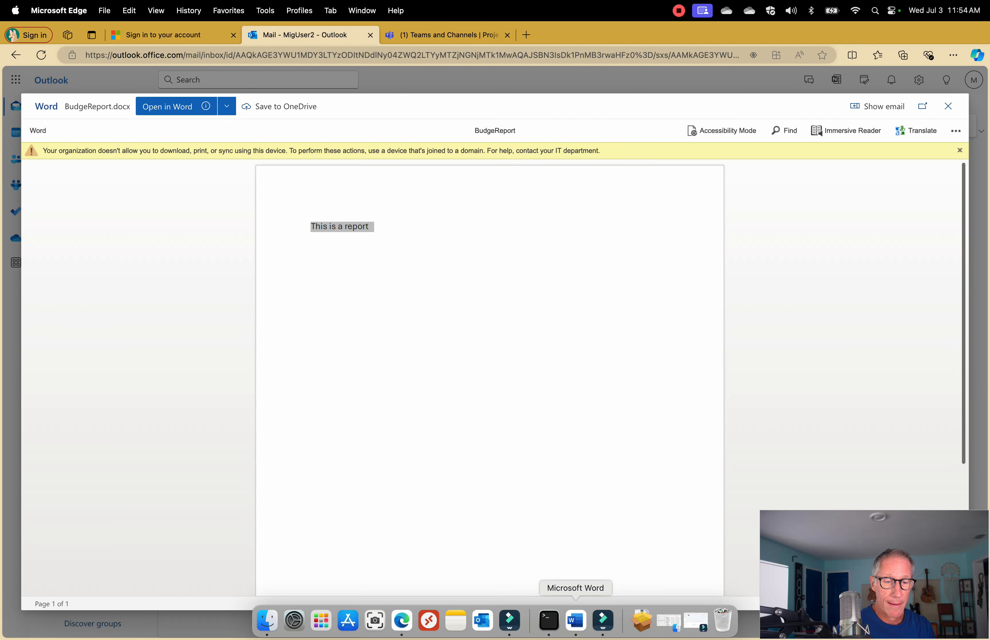
{"action": "left_click", "coordinate": [576, 620]}
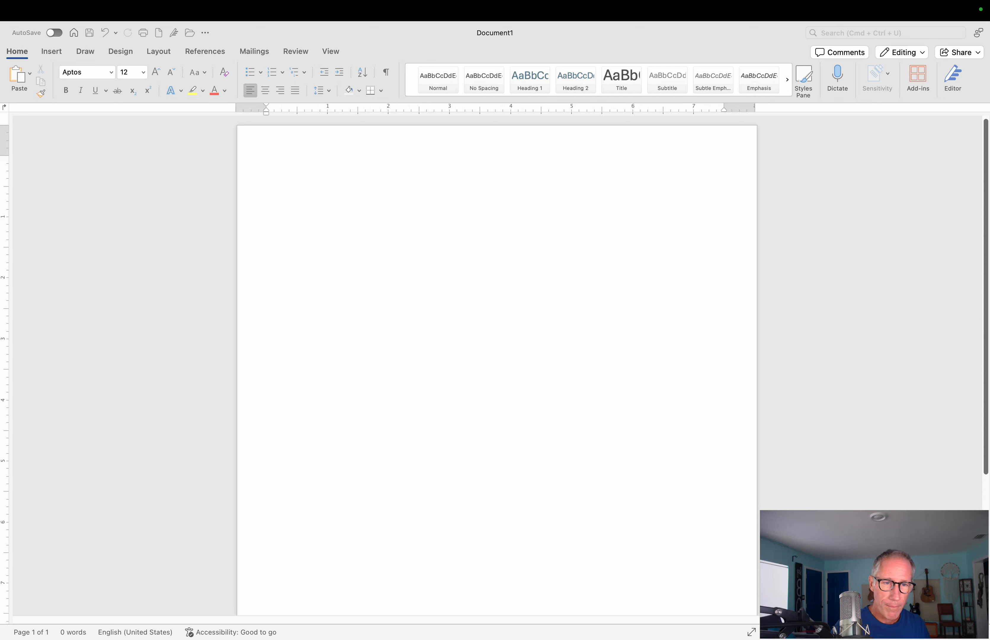
{"action": "left_click", "coordinate": [500, 258]}
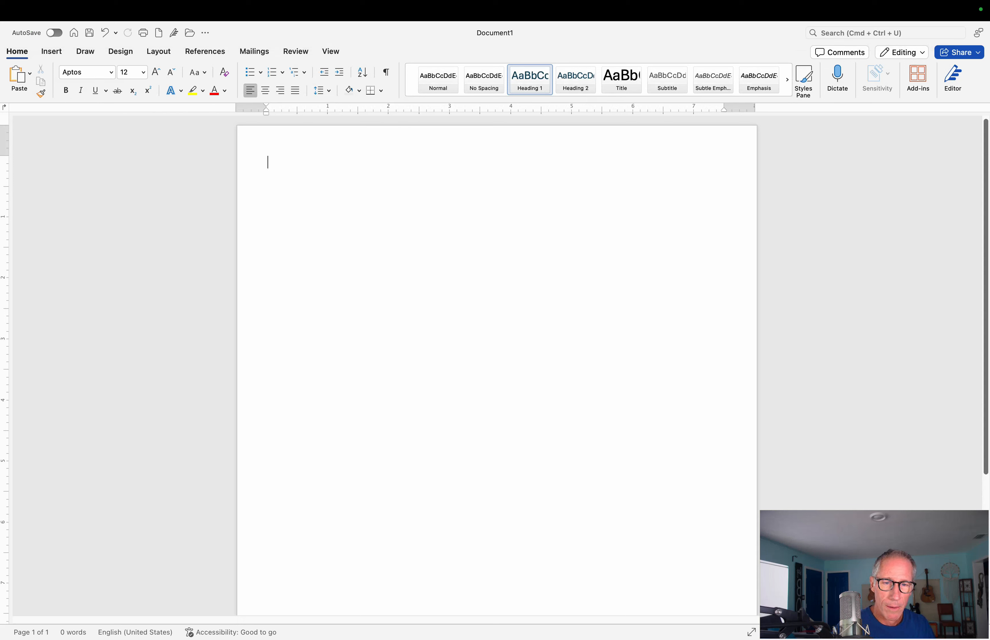
{"action": "right_click", "coordinate": [460, 250]}
{"action": "left_click", "coordinate": [476, 284]}
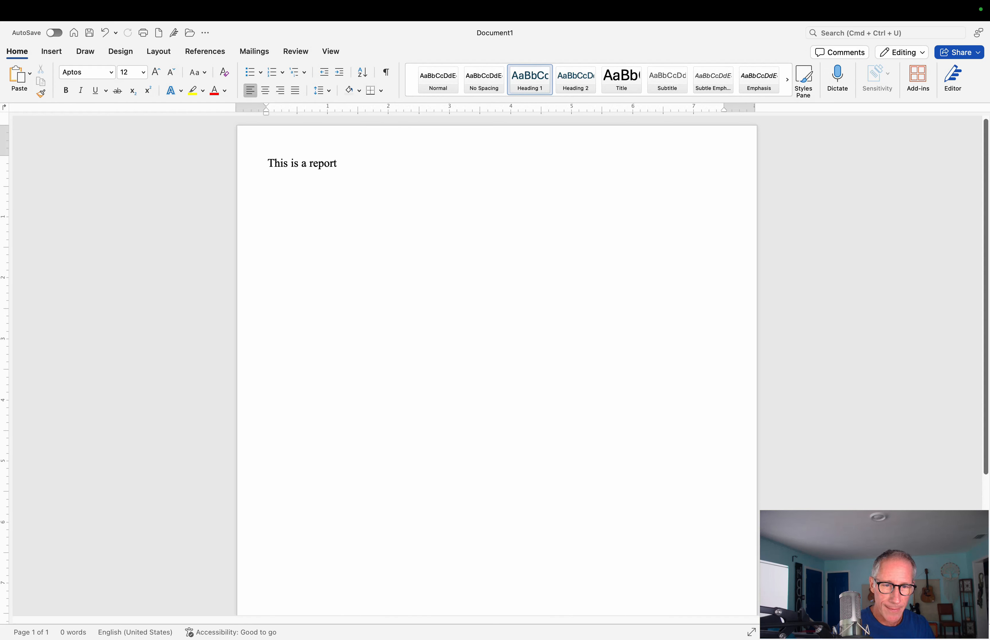
{"action": "right_click", "coordinate": [421, 285]}
{"action": "key", "text": "Escape"}
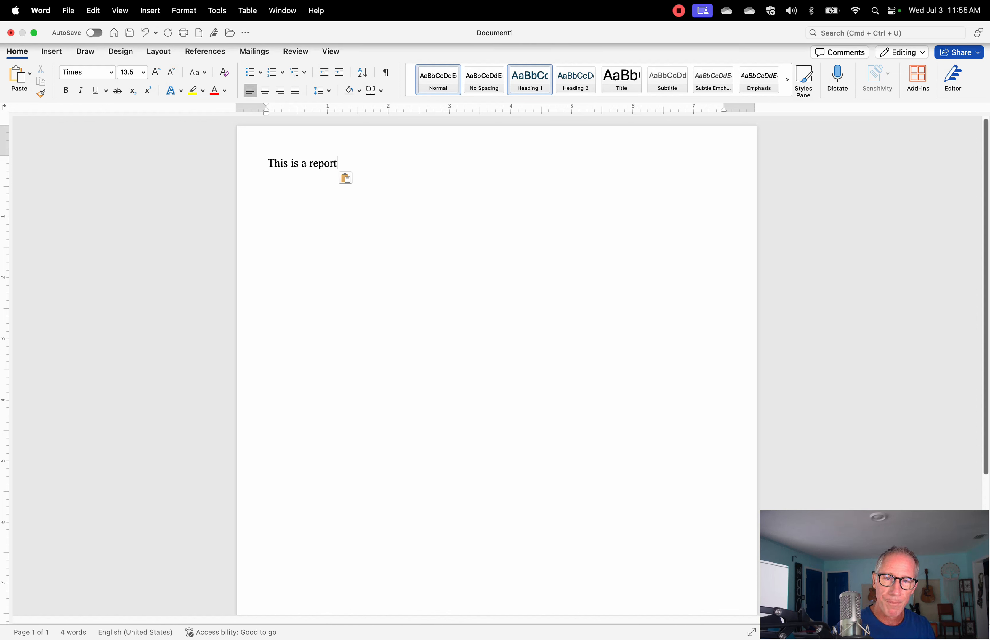
Switch to the other user's Outlook mailbox in Microsoft Edge and download BudgeReport.docx from the message "Take a look at this report".
{"action": "mouse_move", "coordinate": [509, 628]}
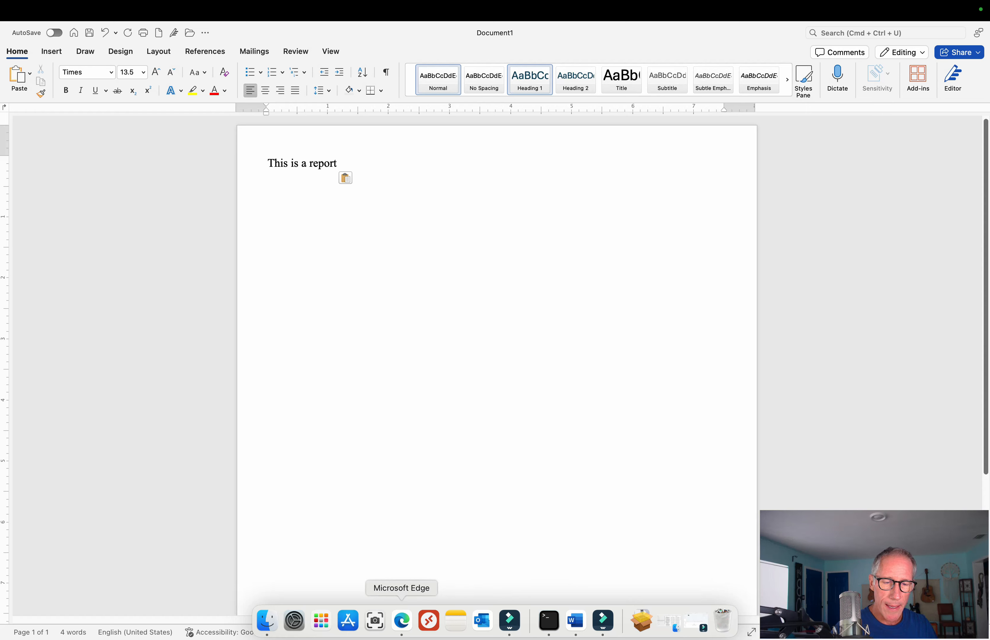
{"action": "left_click", "coordinate": [401, 620]}
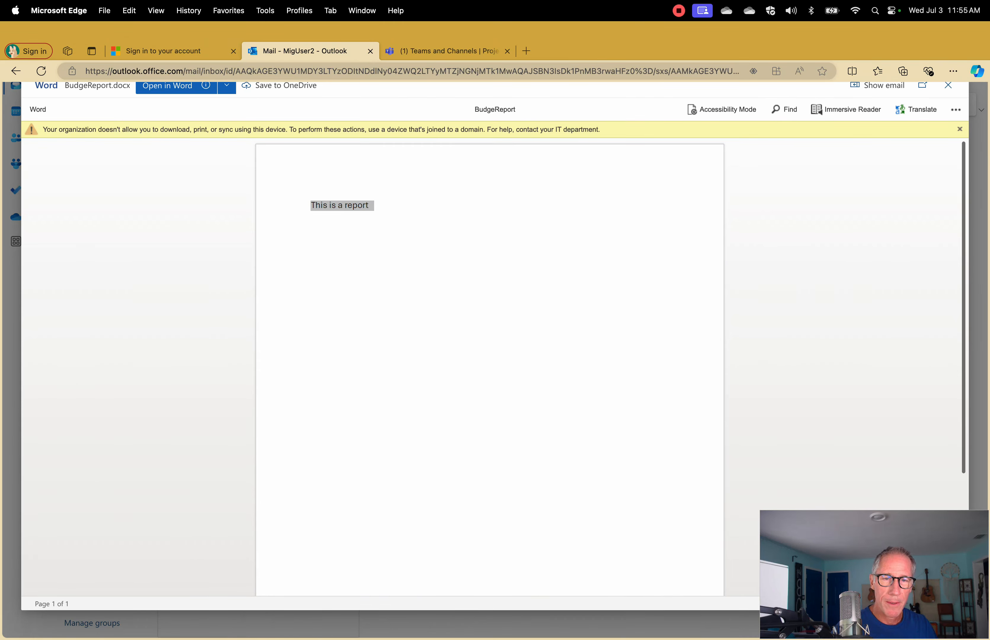
{"action": "left_click", "coordinate": [362, 10]}
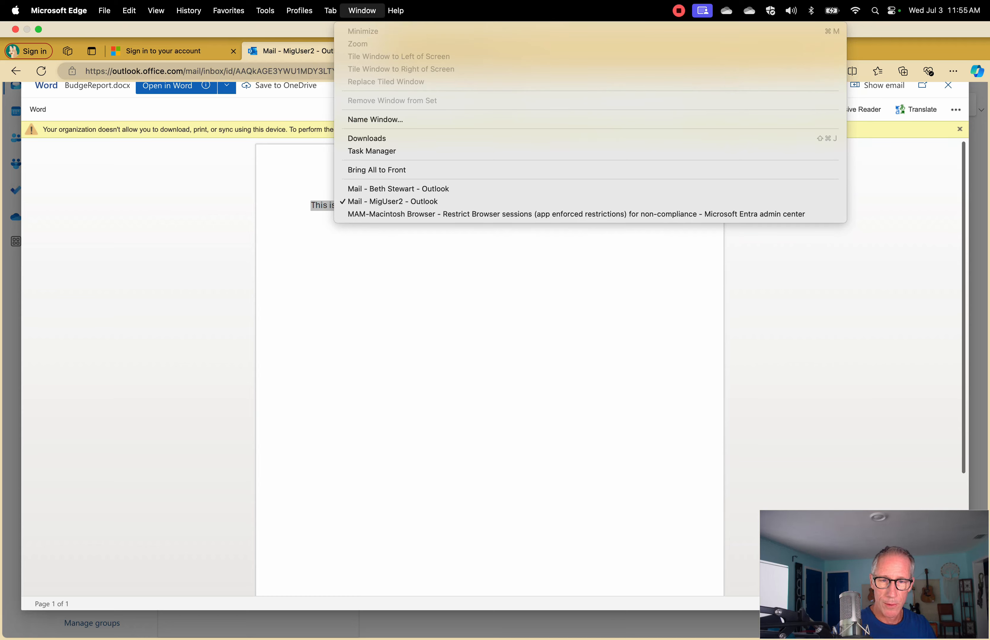
{"action": "left_click", "coordinate": [398, 188]}
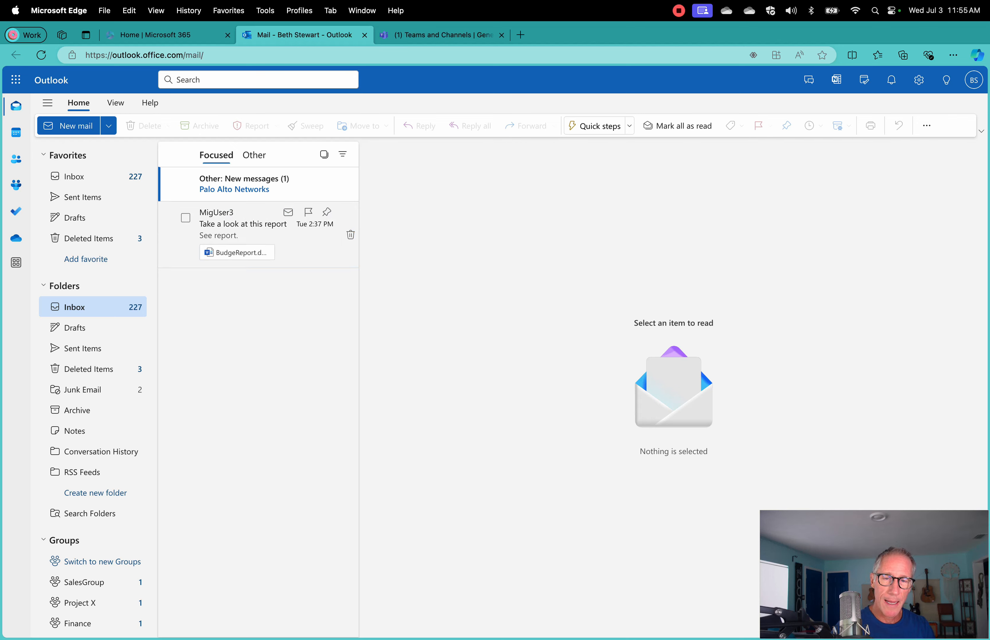
{"action": "left_click", "coordinate": [258, 228]}
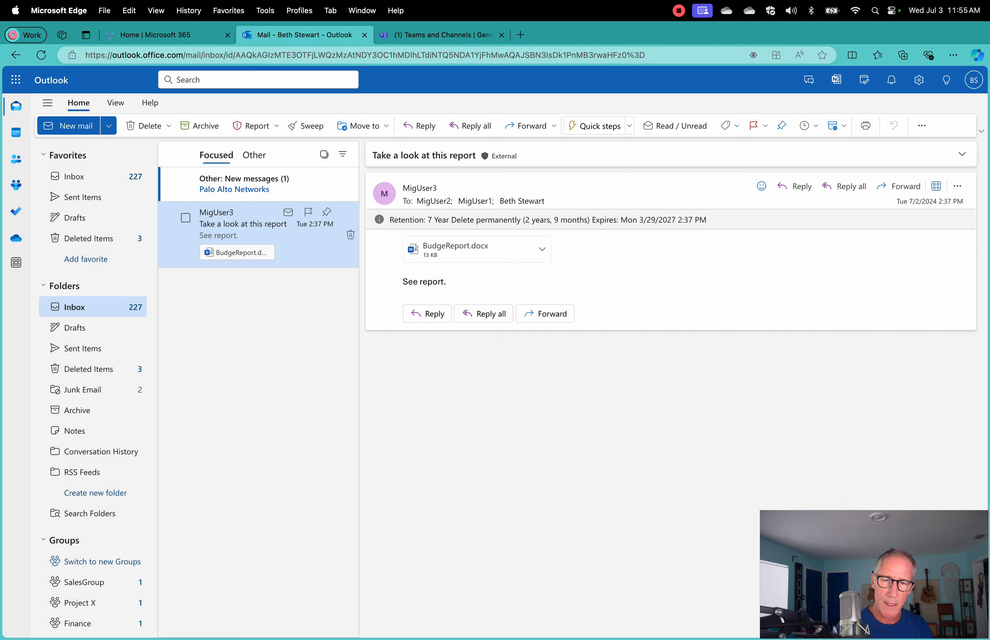
{"action": "left_click", "coordinate": [237, 252]}
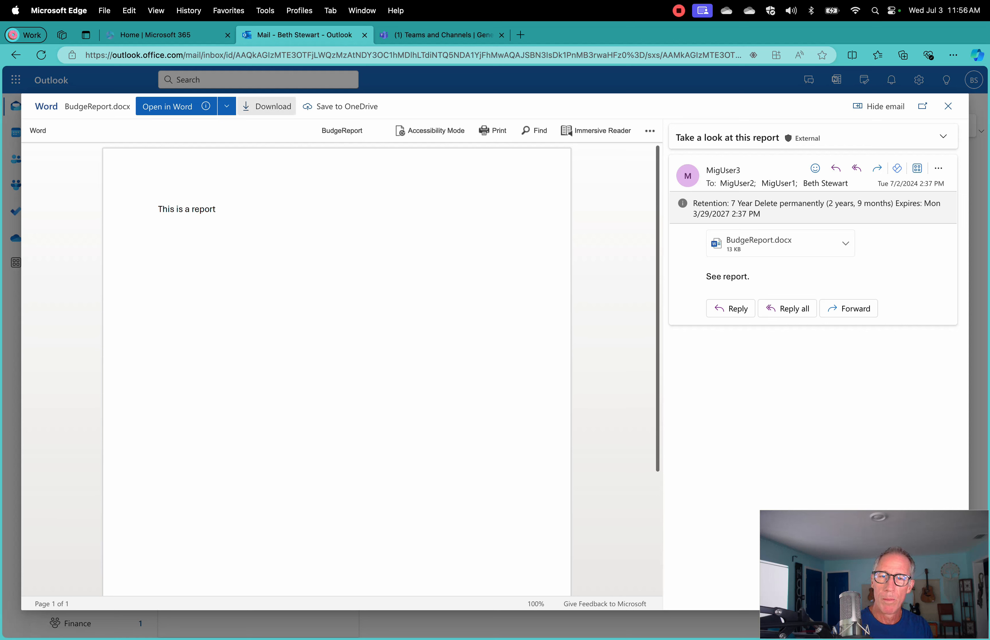
{"action": "left_click", "coordinate": [267, 106]}
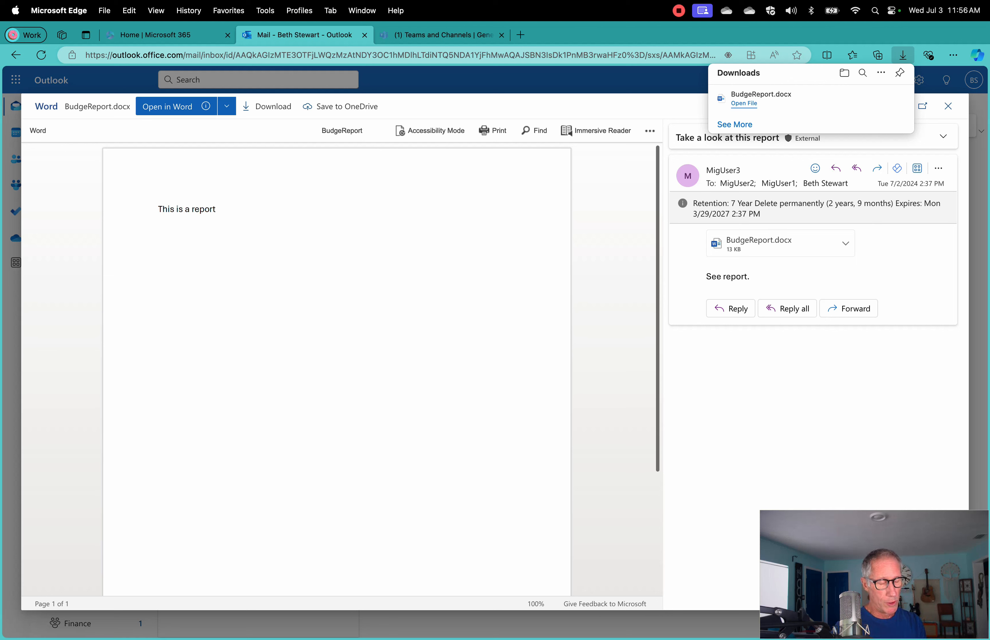
Open the Outlook desktop app and submit the account password in the sign-in window.
{"action": "mouse_move", "coordinate": [402, 622]}
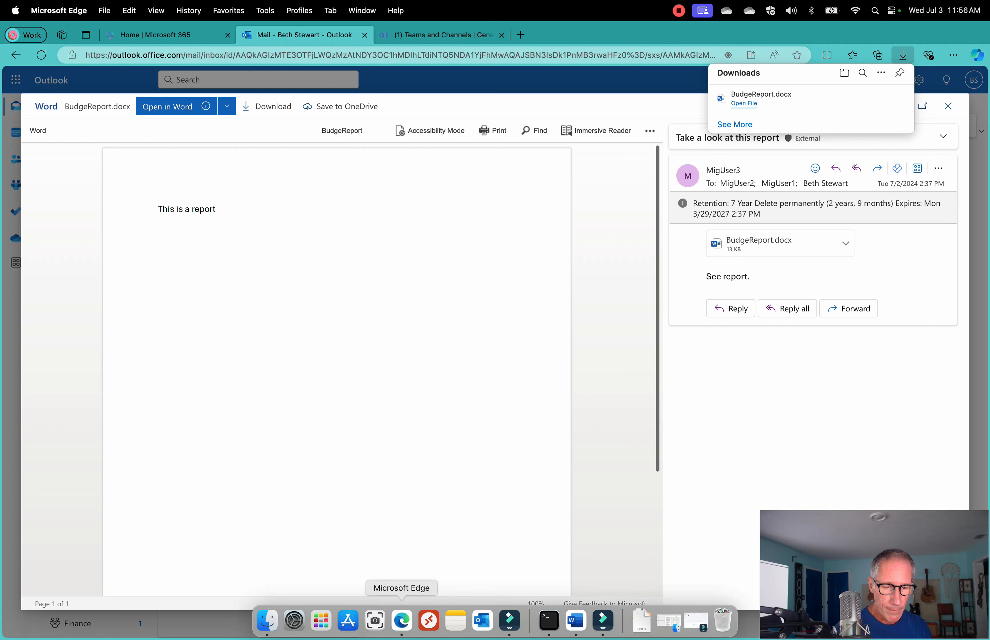
{"action": "left_click", "coordinate": [483, 620]}
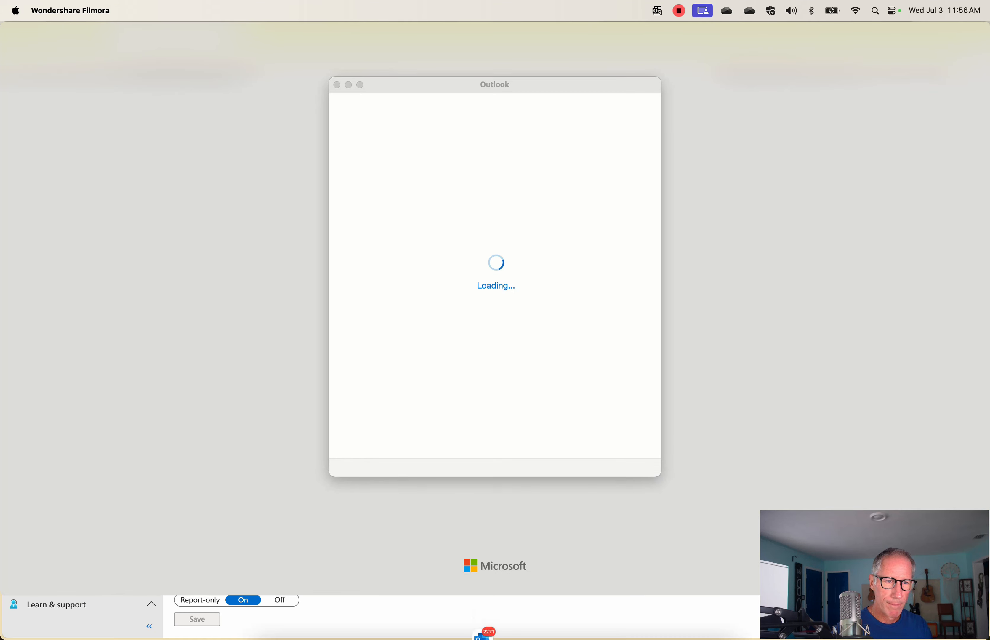
{"action": "left_click", "coordinate": [679, 11]}
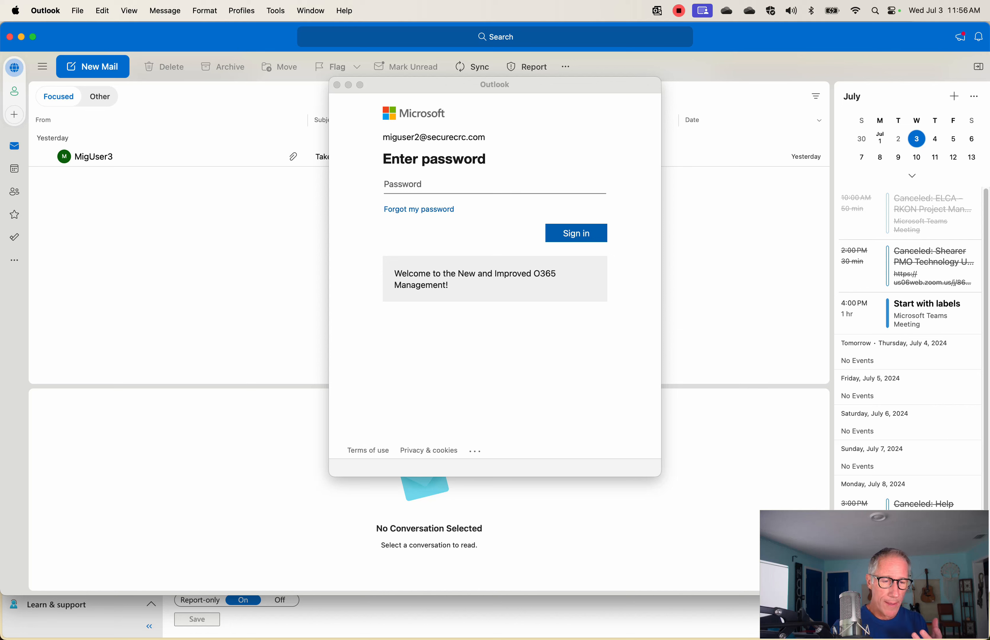
{"action": "left_click", "coordinate": [458, 184]}
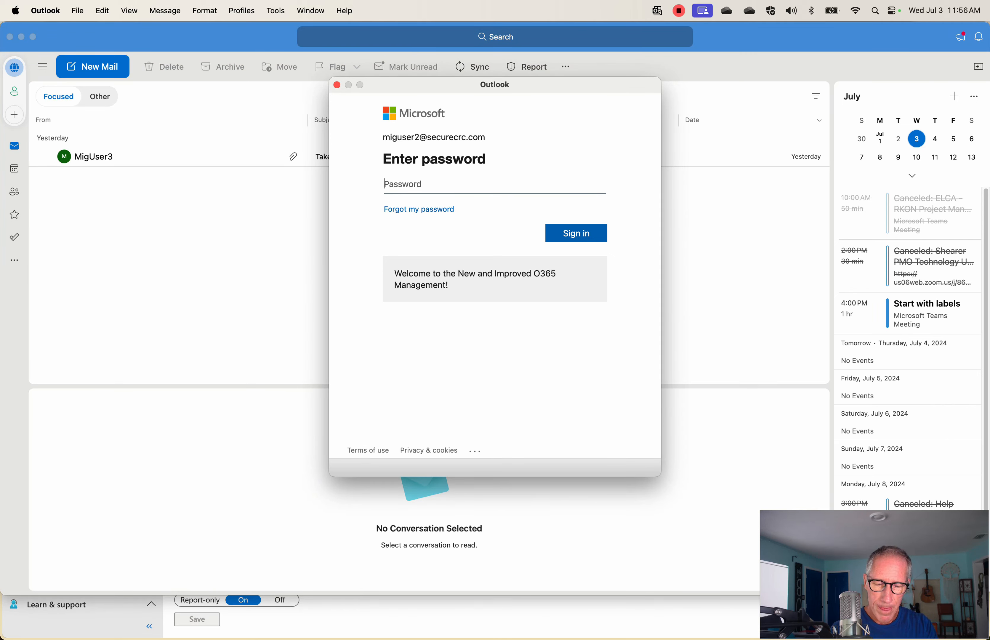
{"action": "type", "text": "••••••"}
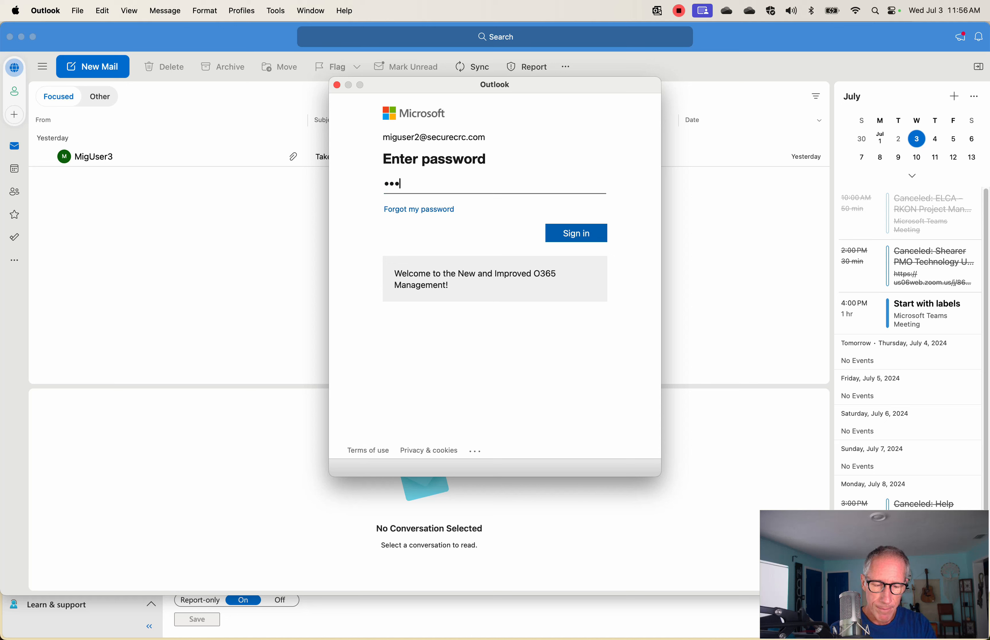
{"action": "type", "text": "••"}
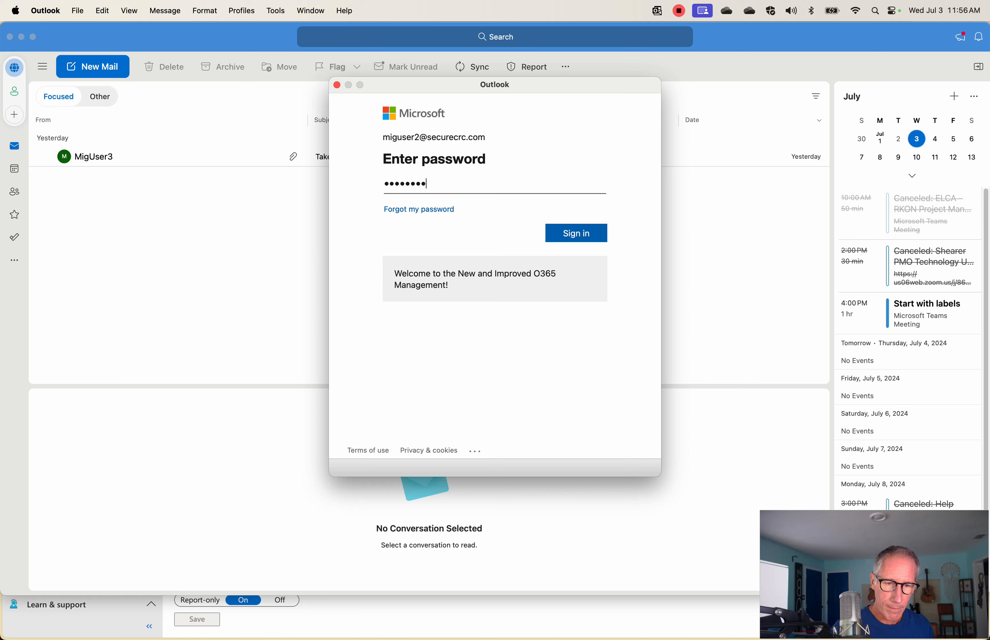
{"action": "key", "text": "Return"}
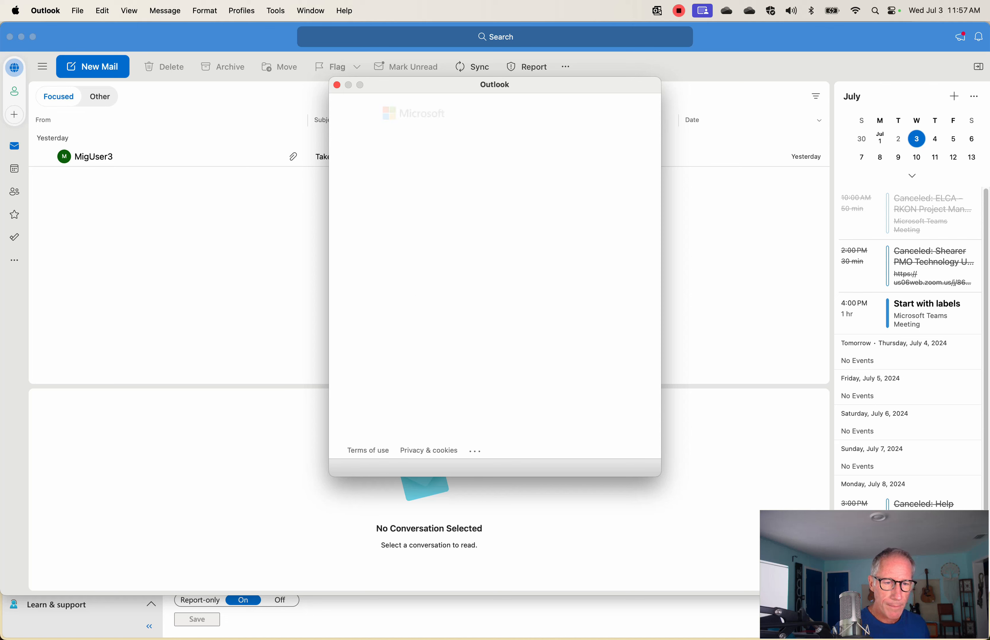